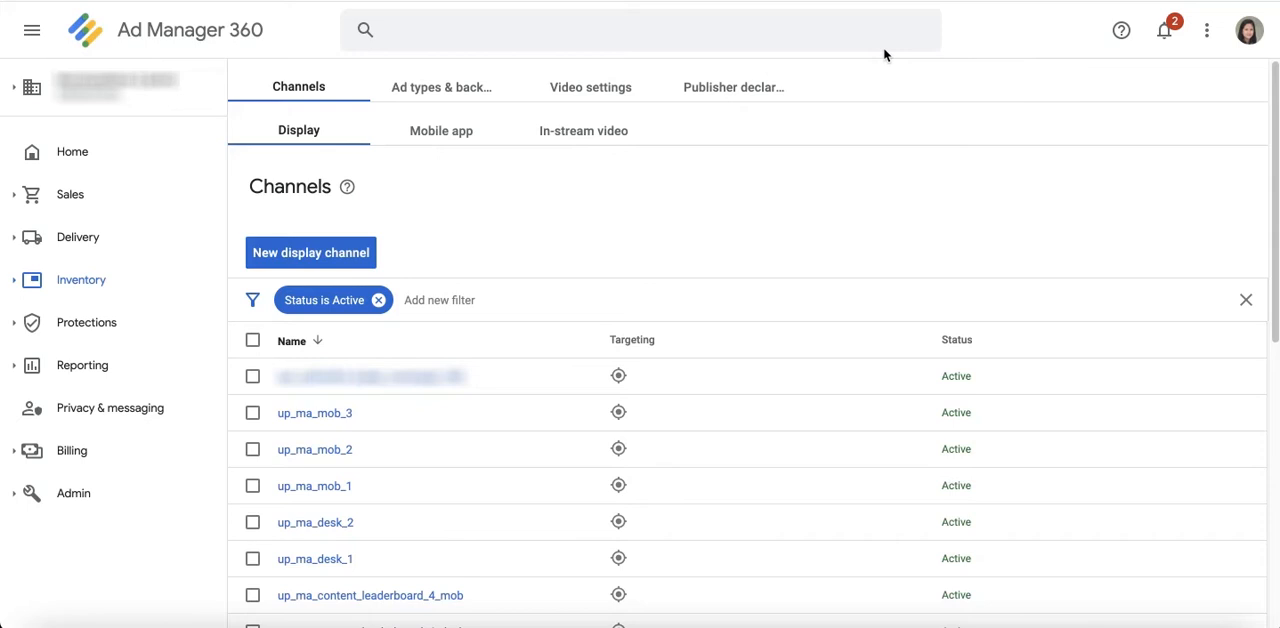
Step: Open the Ad Exchange rules for the inventory
{"action": "left_click", "coordinate": [82, 280]}
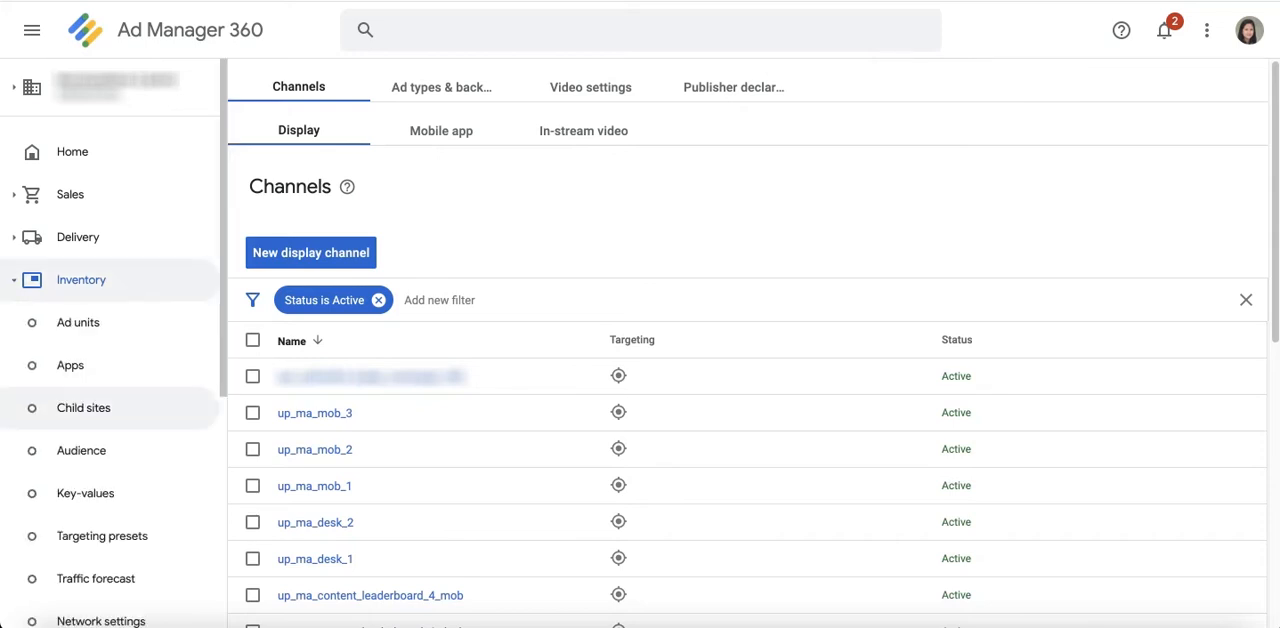
{"action": "scroll", "coordinate": [80, 408], "scroll_direction": "down", "scroll_amount": 3}
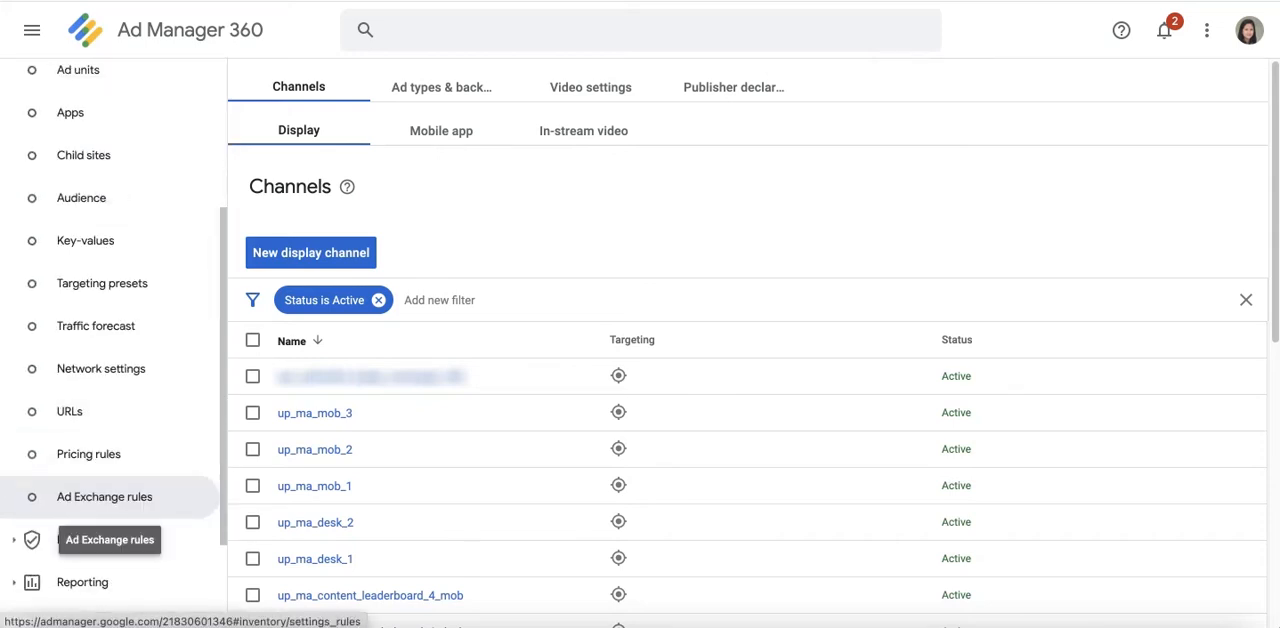
{"action": "left_click", "coordinate": [166, 498]}
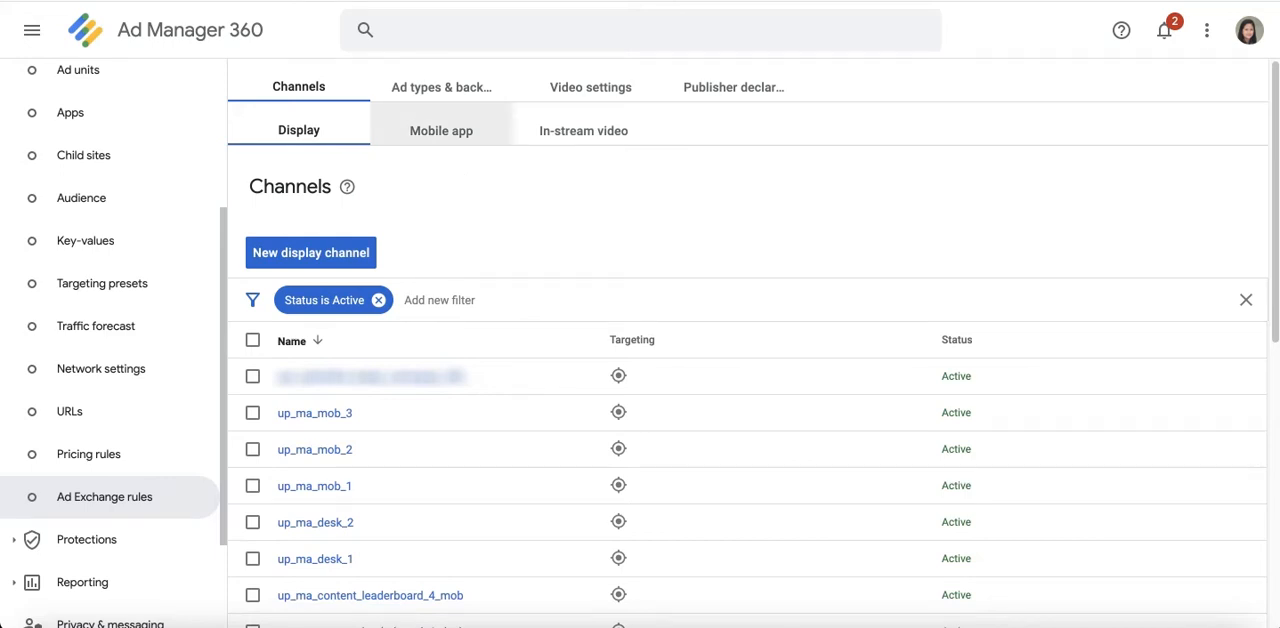
Step: View the Ad Exchange rules for ad types and backup ads, video settings, and publisher declarations
{"action": "left_click", "coordinate": [505, 93]}
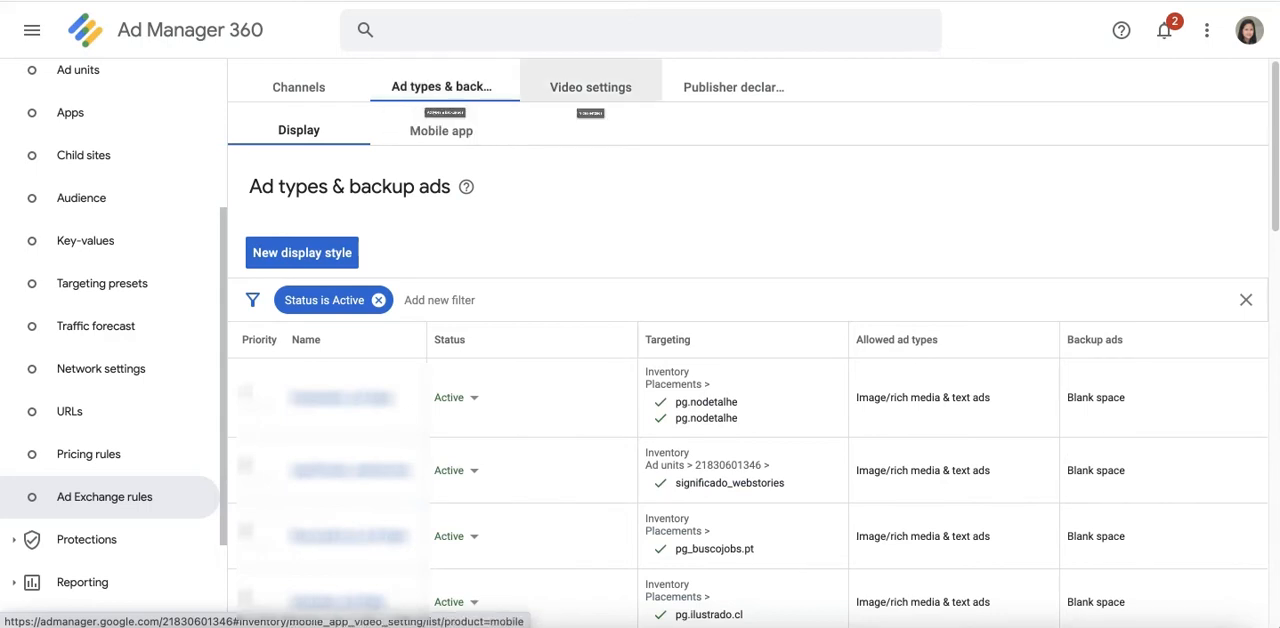
{"action": "left_click", "coordinate": [640, 98]}
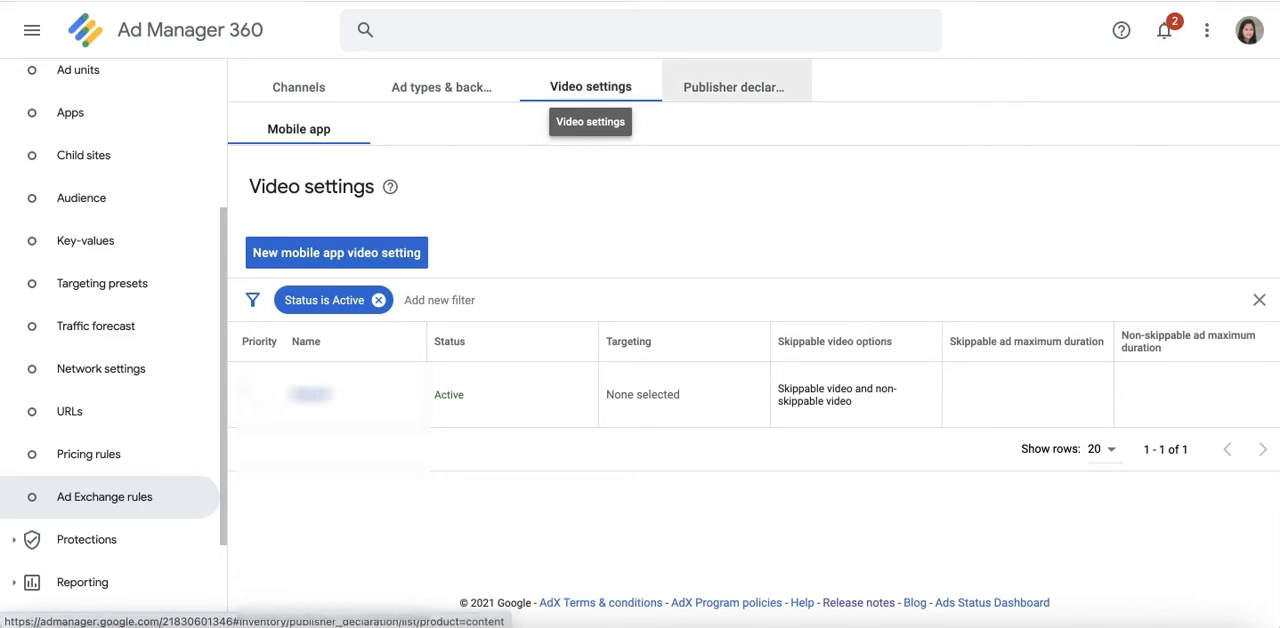
{"action": "left_click", "coordinate": [800, 98]}
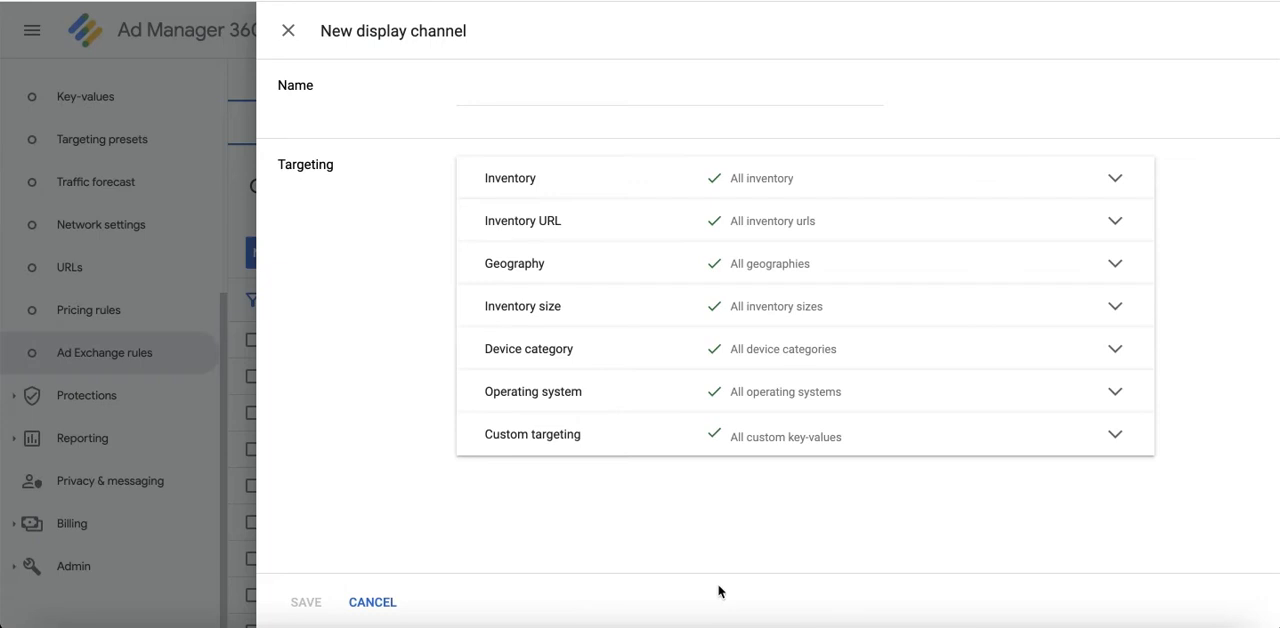
Step: Name the new display channel testsite_atf_adunits
{"action": "left_click", "coordinate": [514, 97]}
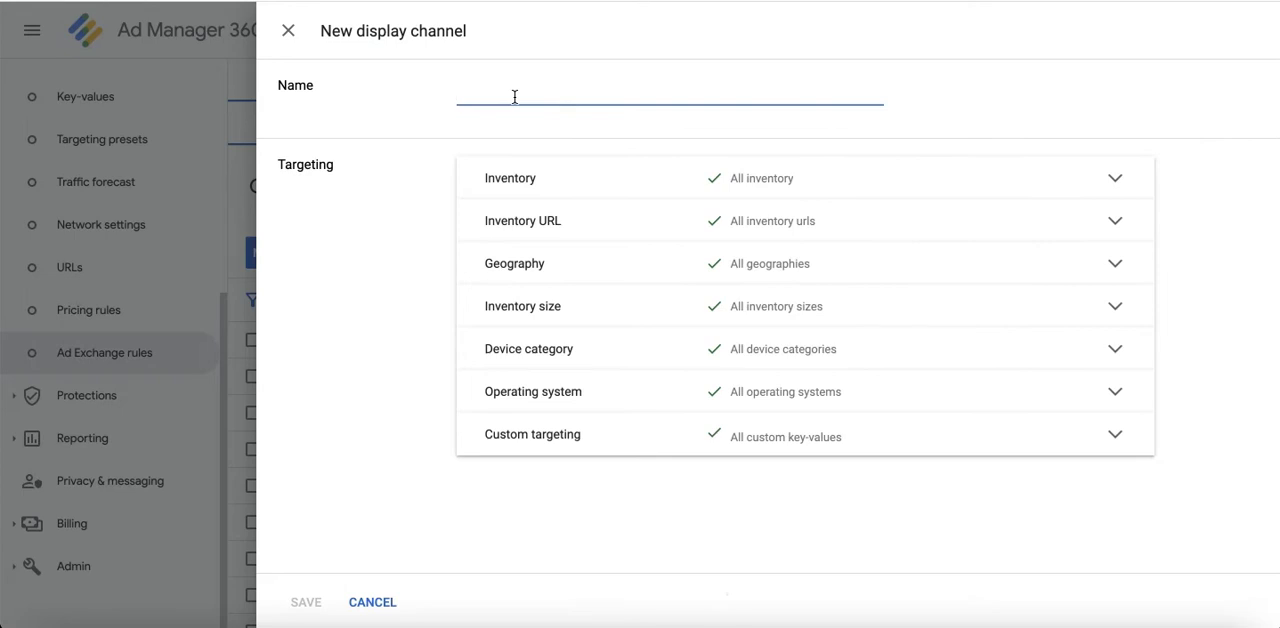
{"action": "type", "text": "test"}
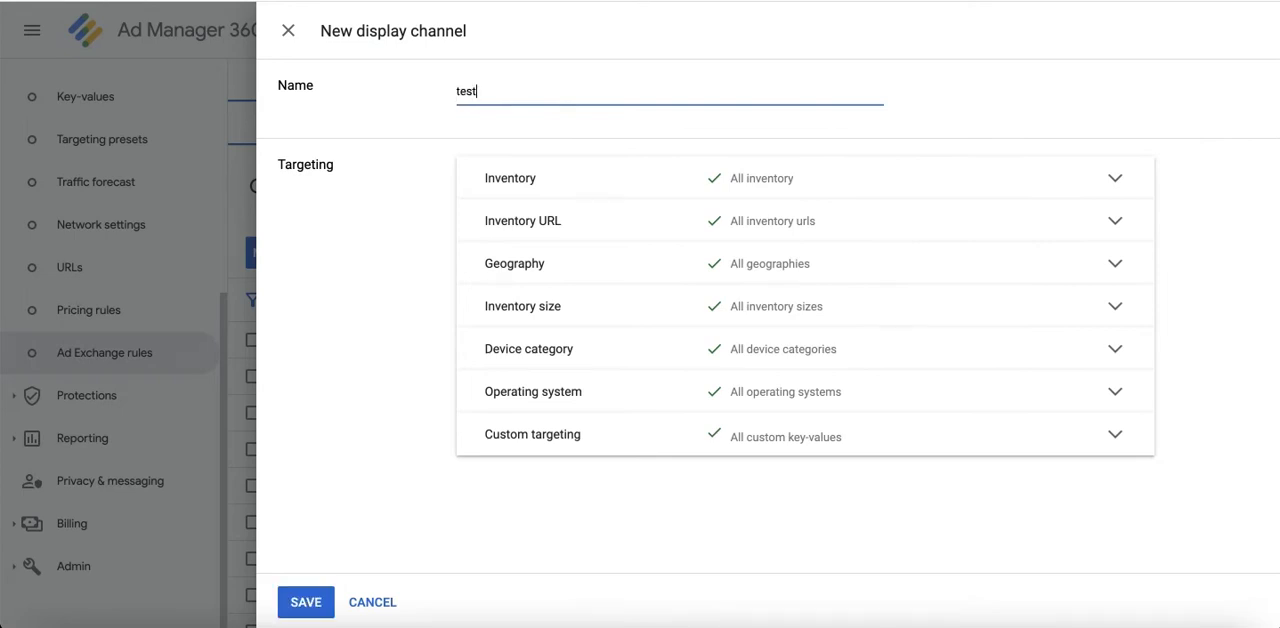
{"action": "type", "text": "site_atf_adunits"}
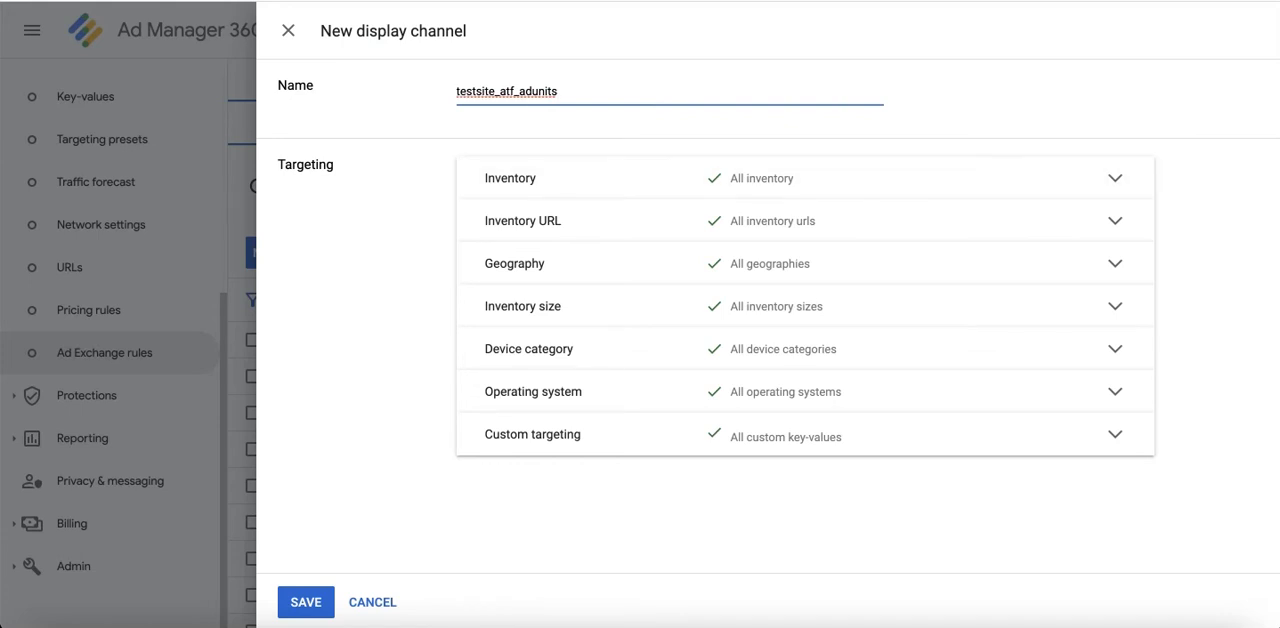
Step: Include the ad units MM_Adx_dummyTest_anchor, se_test_anchor and se_test_anchor_mb in the display channel's inventory targeting
{"action": "left_click", "coordinate": [760, 182]}
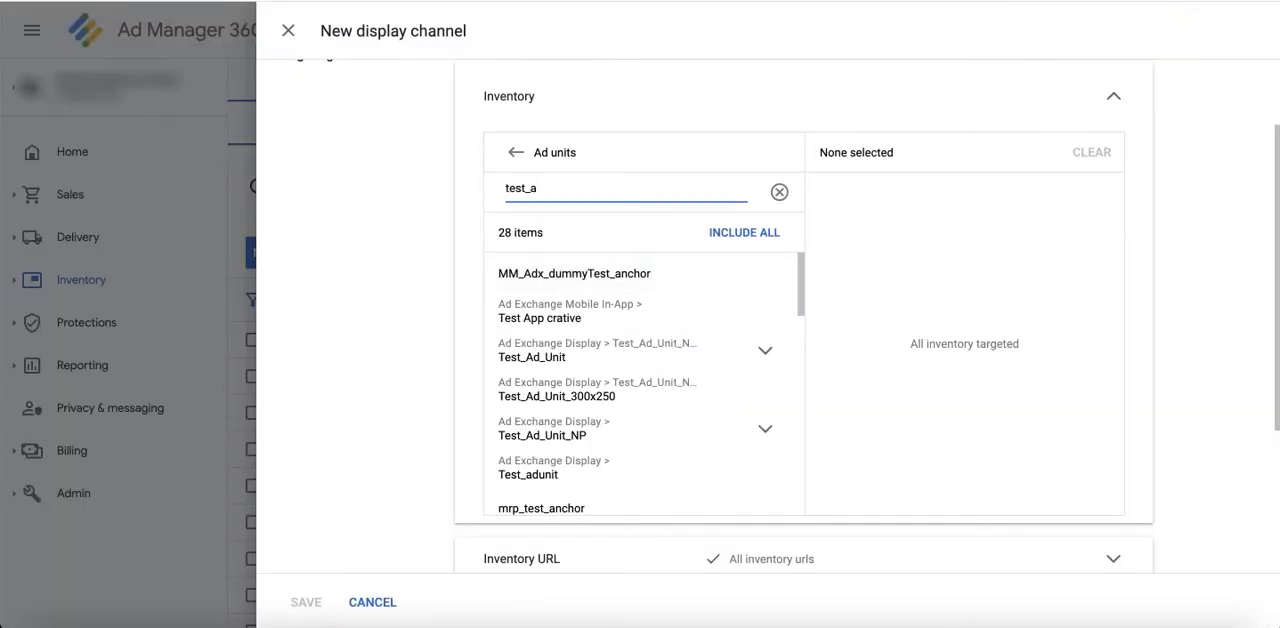
{"action": "left_click", "coordinate": [711, 272]}
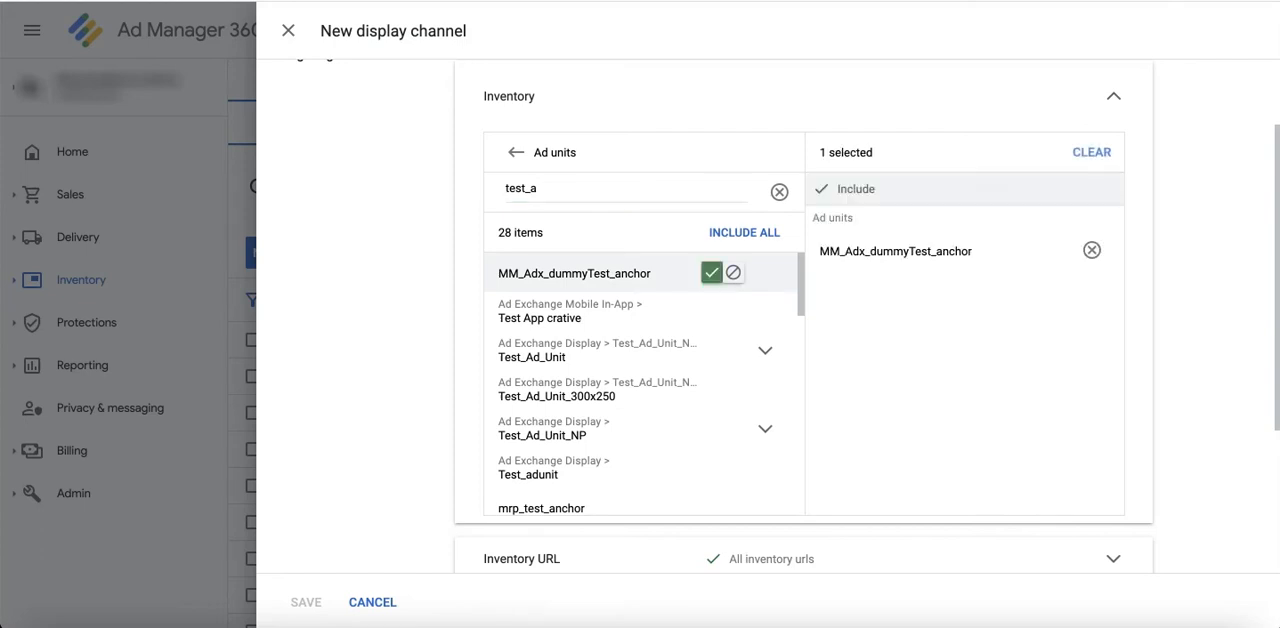
{"action": "scroll", "coordinate": [711, 272], "scroll_direction": "down", "scroll_amount": 5}
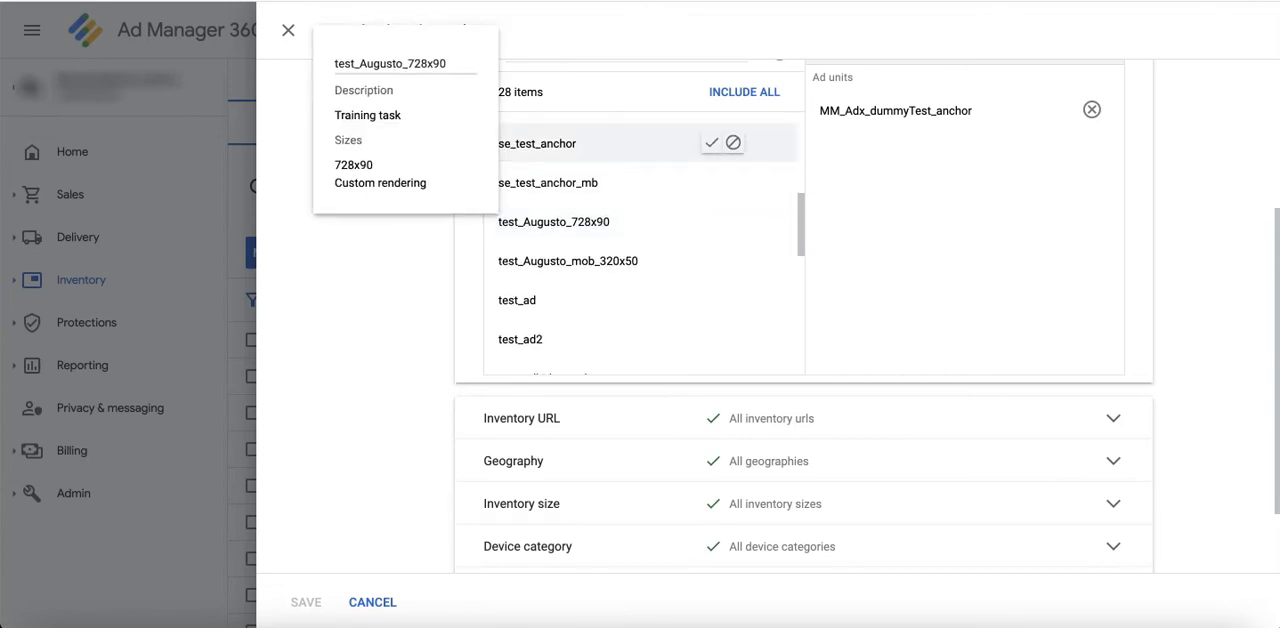
{"action": "left_click", "coordinate": [711, 143]}
{"action": "left_click", "coordinate": [711, 182]}
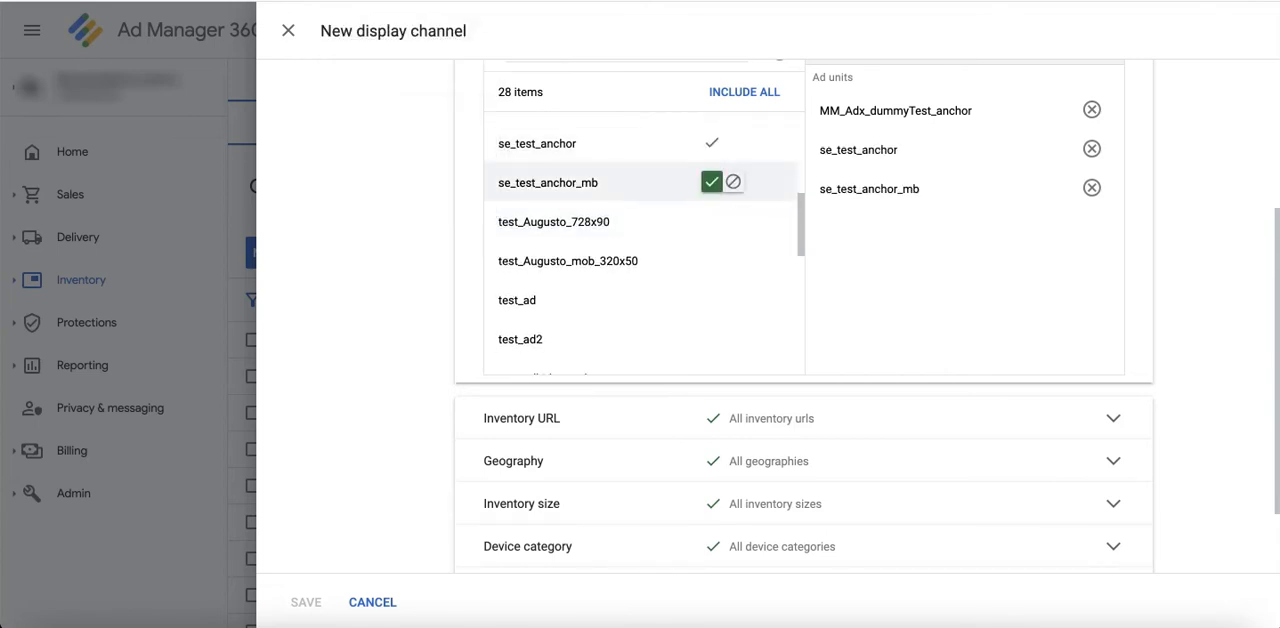
Step: Add the 728x90 and mob_320x50 test ad units, test_ad and test_ad2 to the channel's included inventory
{"action": "left_click", "coordinate": [711, 221]}
{"action": "left_click", "coordinate": [711, 260]}
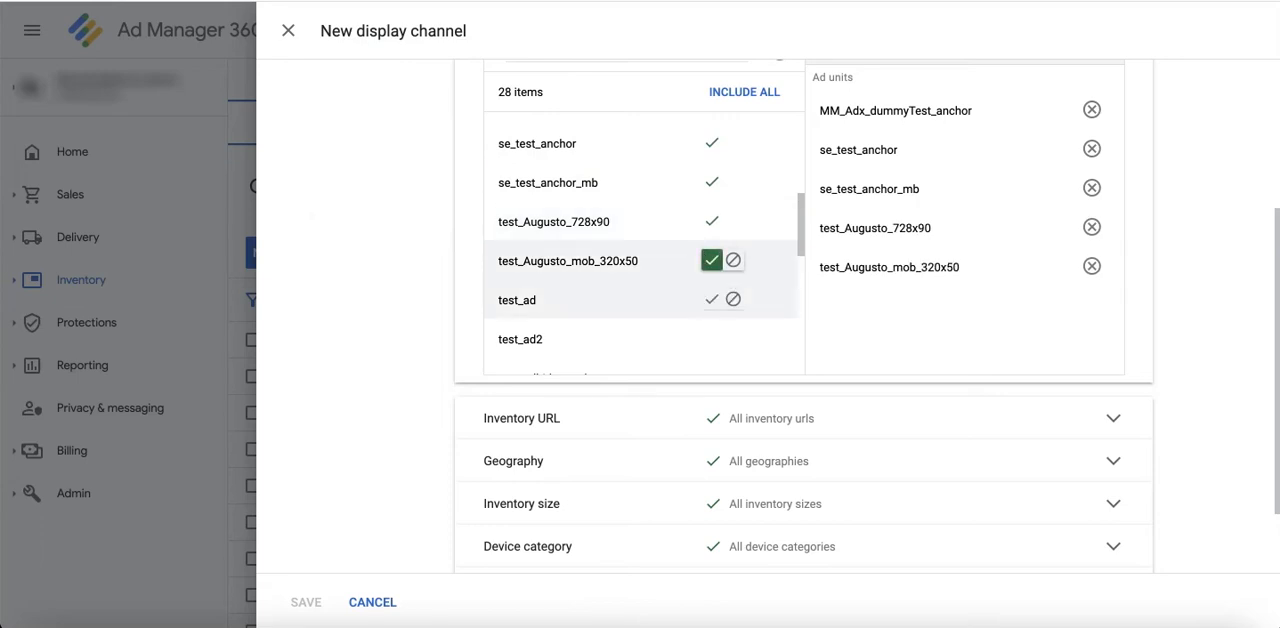
{"action": "left_click", "coordinate": [711, 299]}
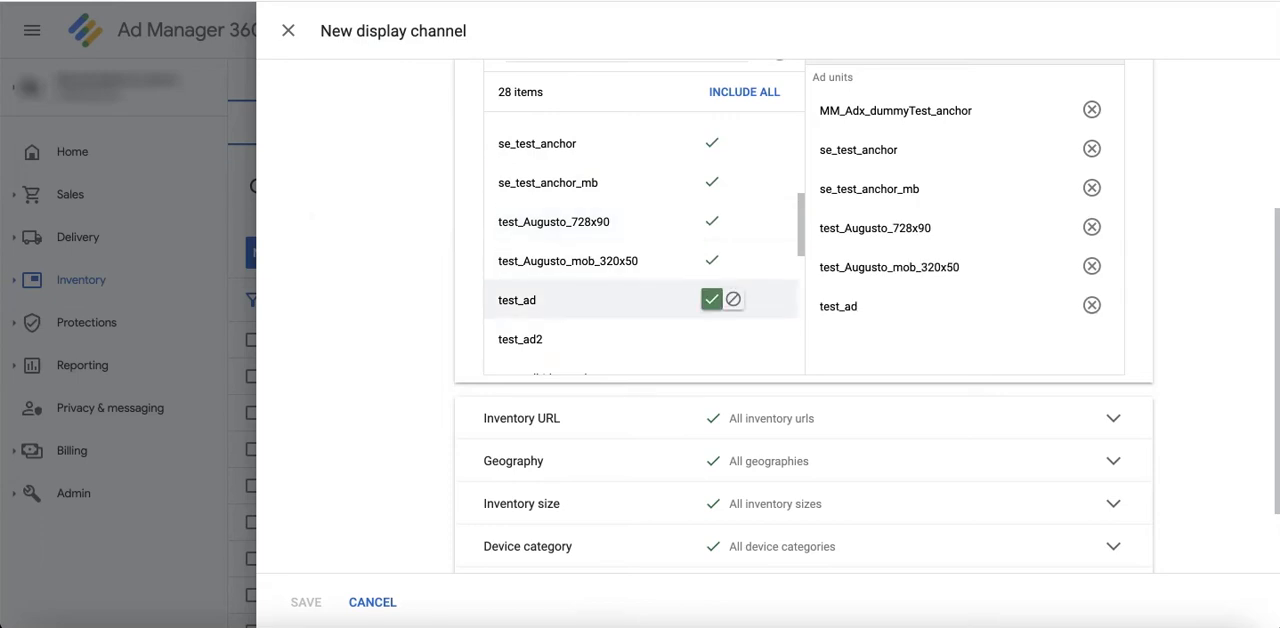
{"action": "left_click", "coordinate": [711, 338]}
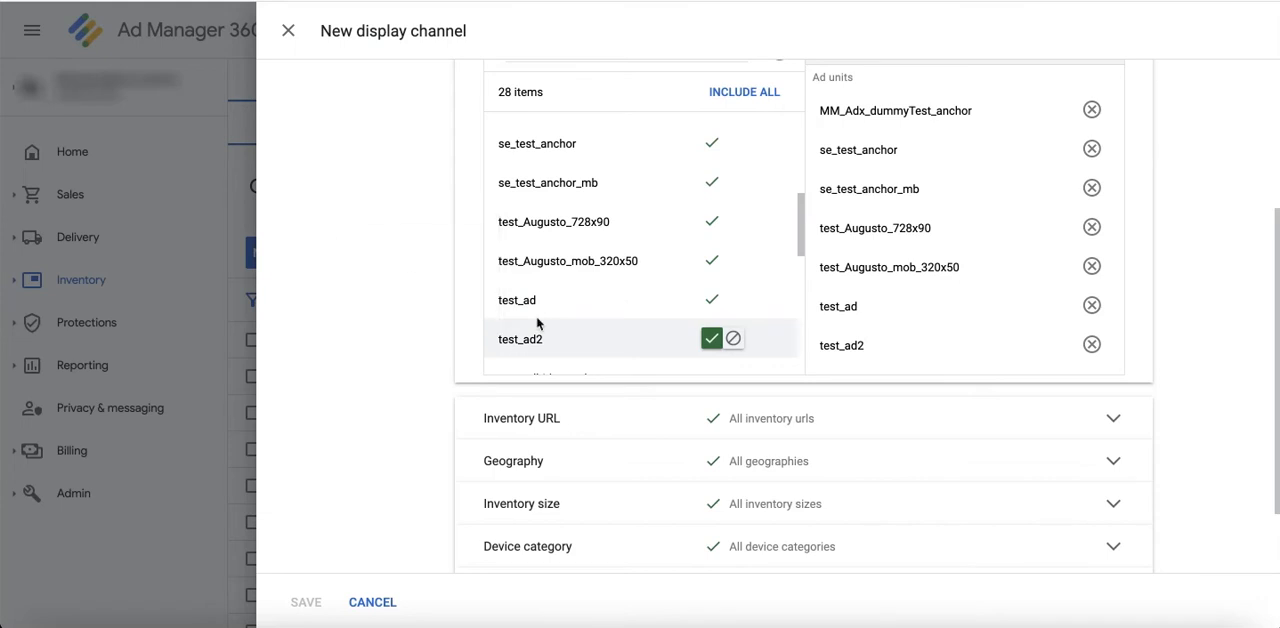
{"action": "scroll", "coordinate": [405, 326], "scroll_direction": "up", "scroll_amount": 3}
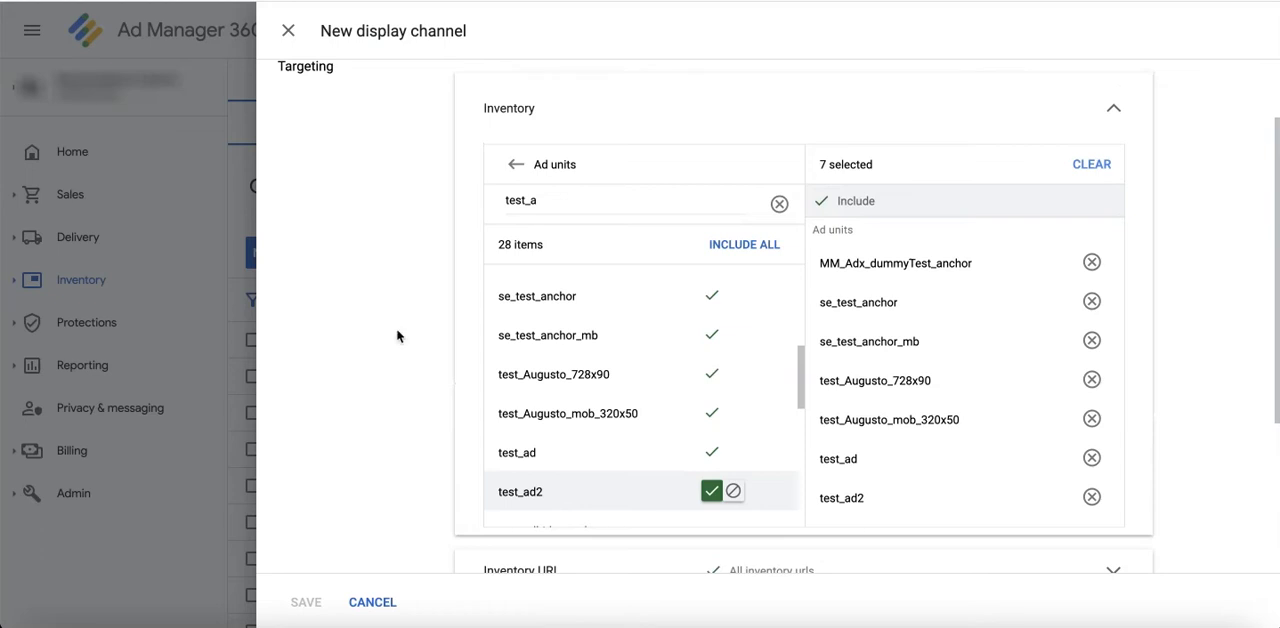
{"action": "scroll", "coordinate": [396, 328], "scroll_direction": "up", "scroll_amount": 2}
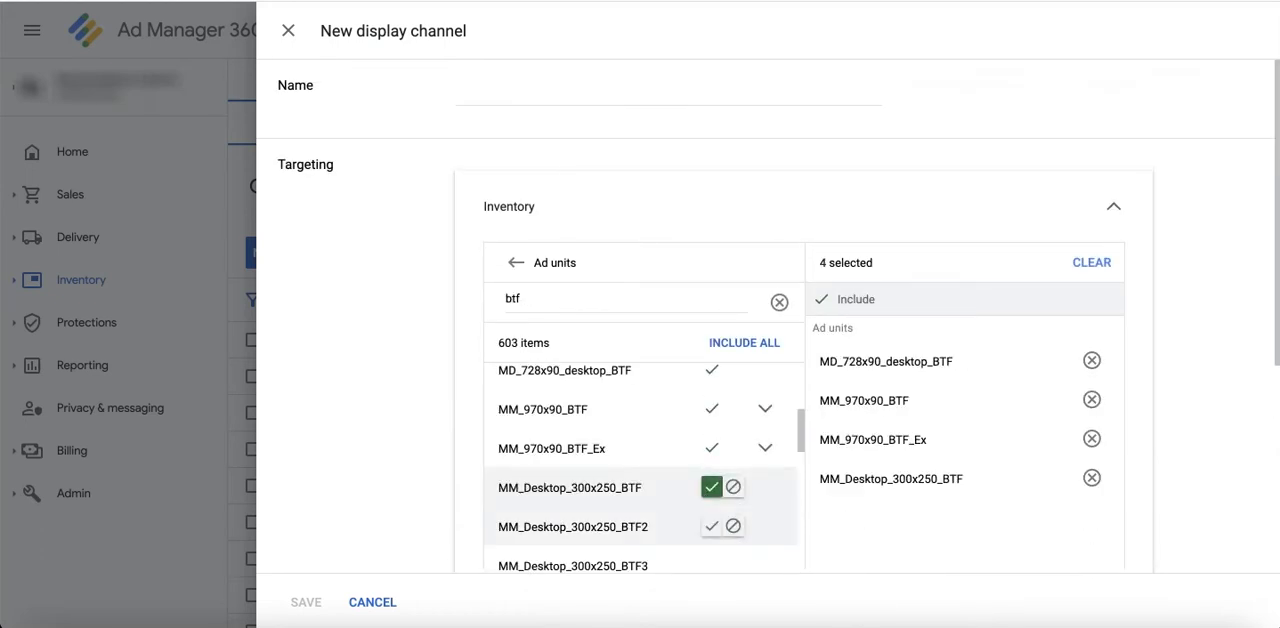
Step: Include the ad units MM_Desktop_300x250_BTF2 and MM_Desktop_300x250_BTF3, and name the display channel testsite.com_BTF_d
{"action": "left_click", "coordinate": [711, 526]}
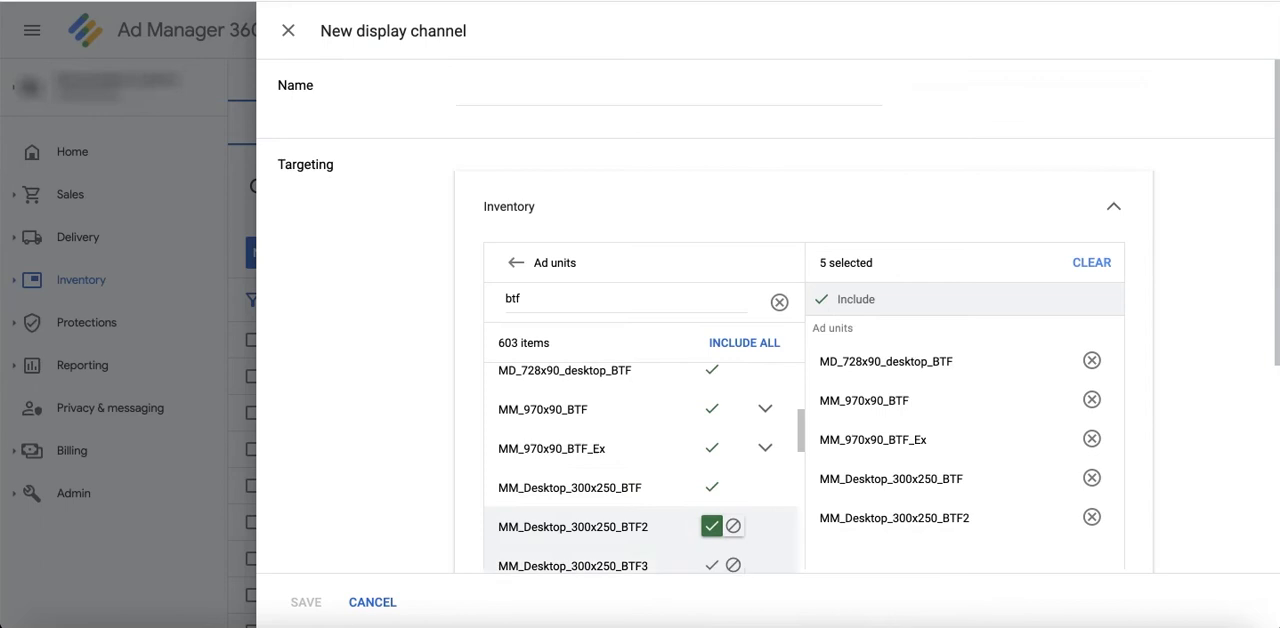
{"action": "left_click", "coordinate": [711, 565]}
{"action": "left_click", "coordinate": [518, 89]}
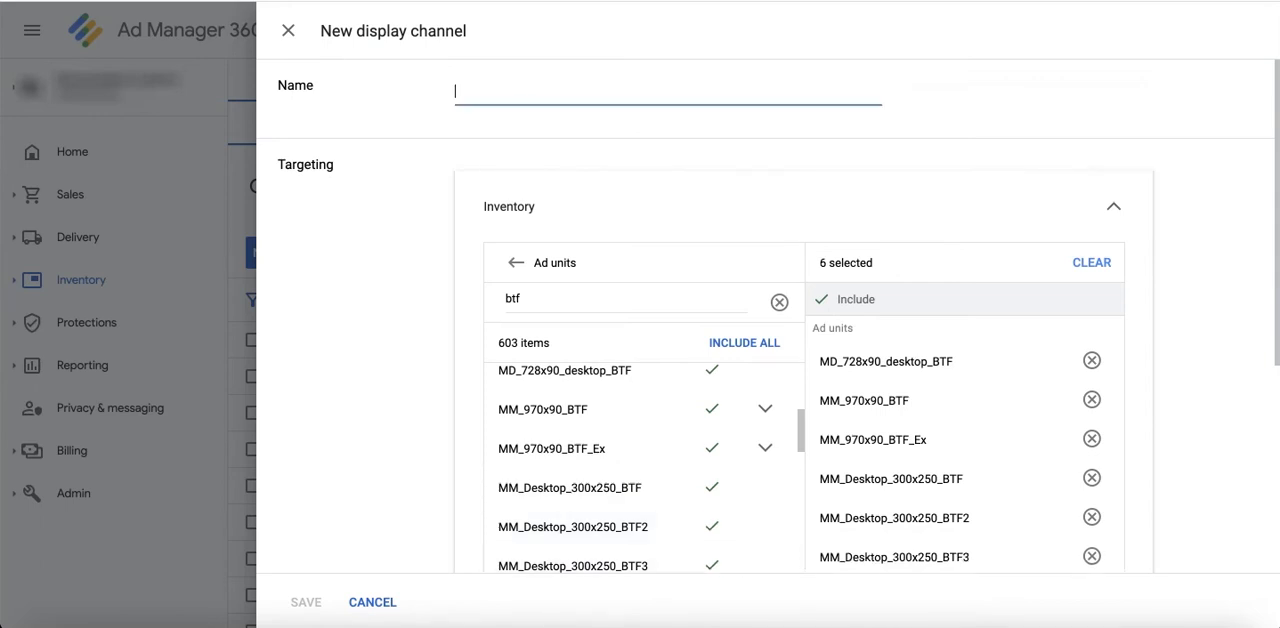
{"action": "type", "text": "testsite.com_BTF"}
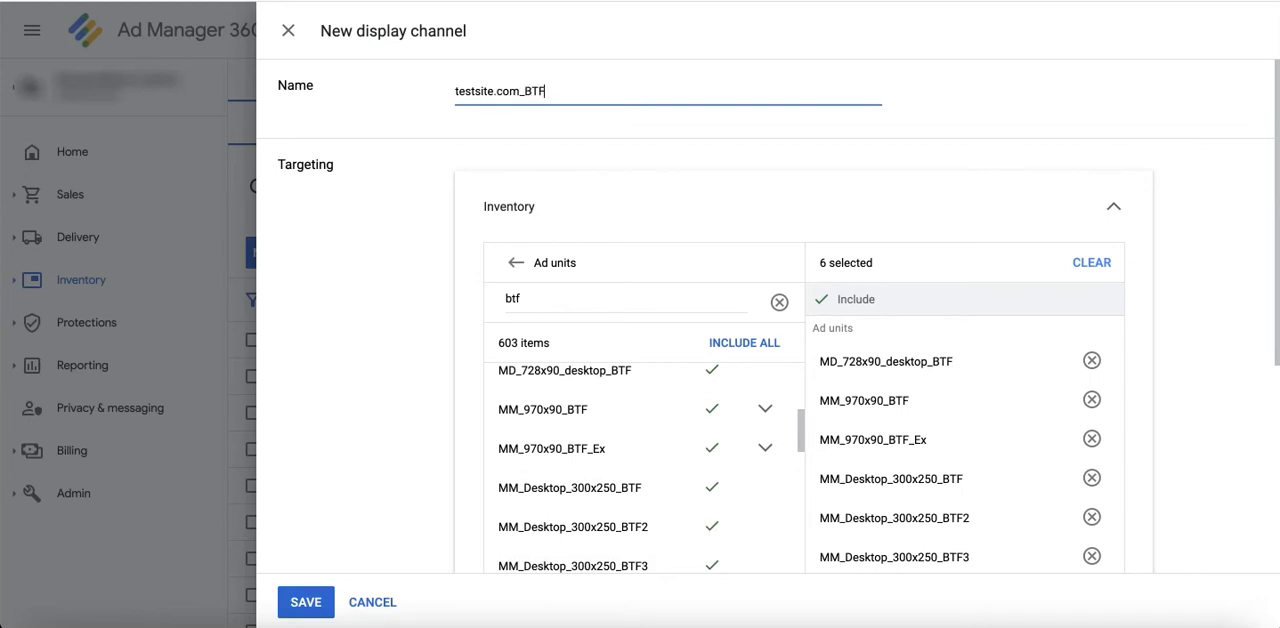
{"action": "type", "text": "_d"}
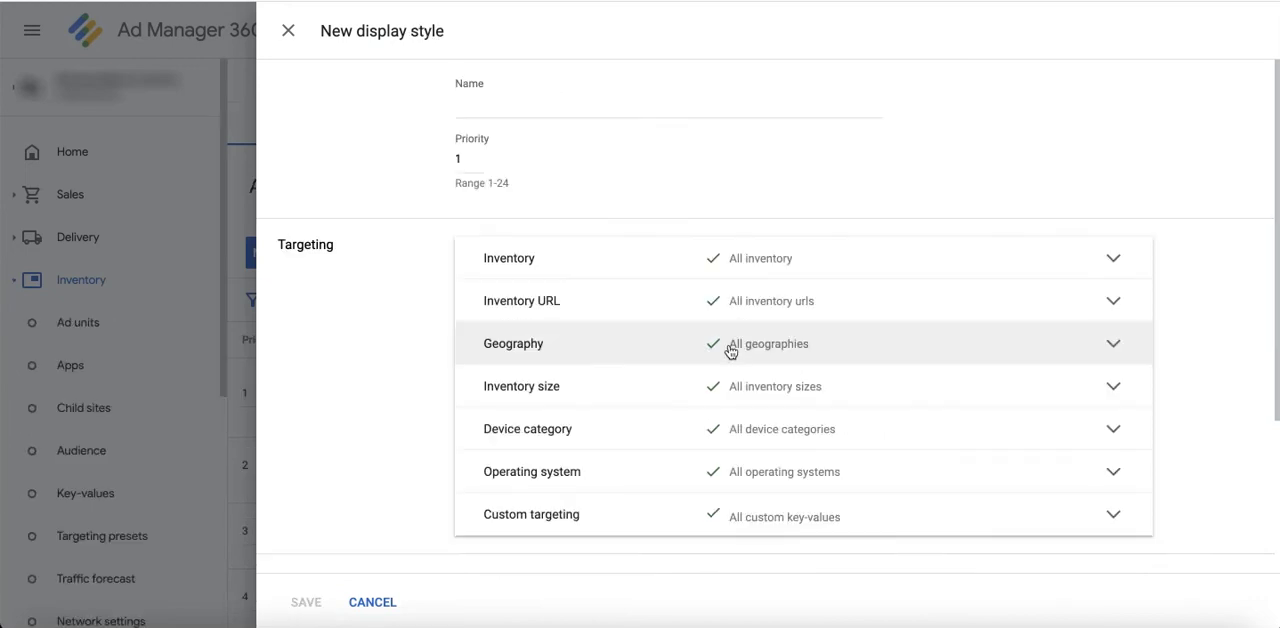
{"action": "scroll", "coordinate": [731, 350], "scroll_direction": "down", "scroll_amount": 2}
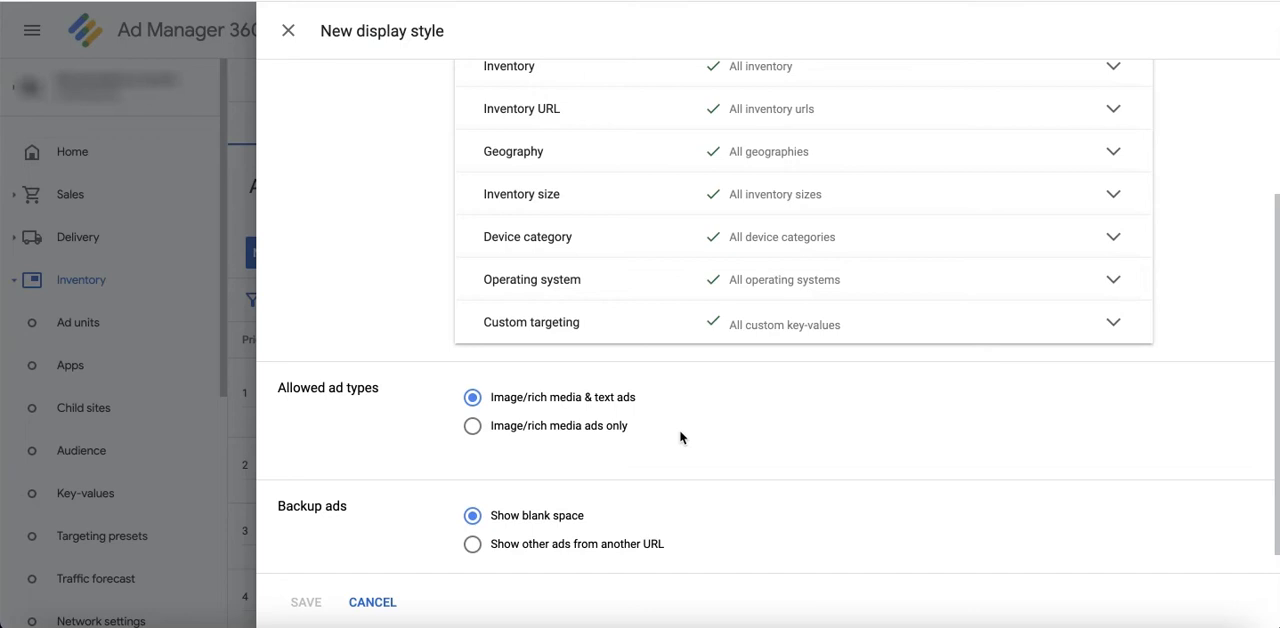
{"action": "scroll", "coordinate": [680, 437], "scroll_direction": "down", "scroll_amount": 1}
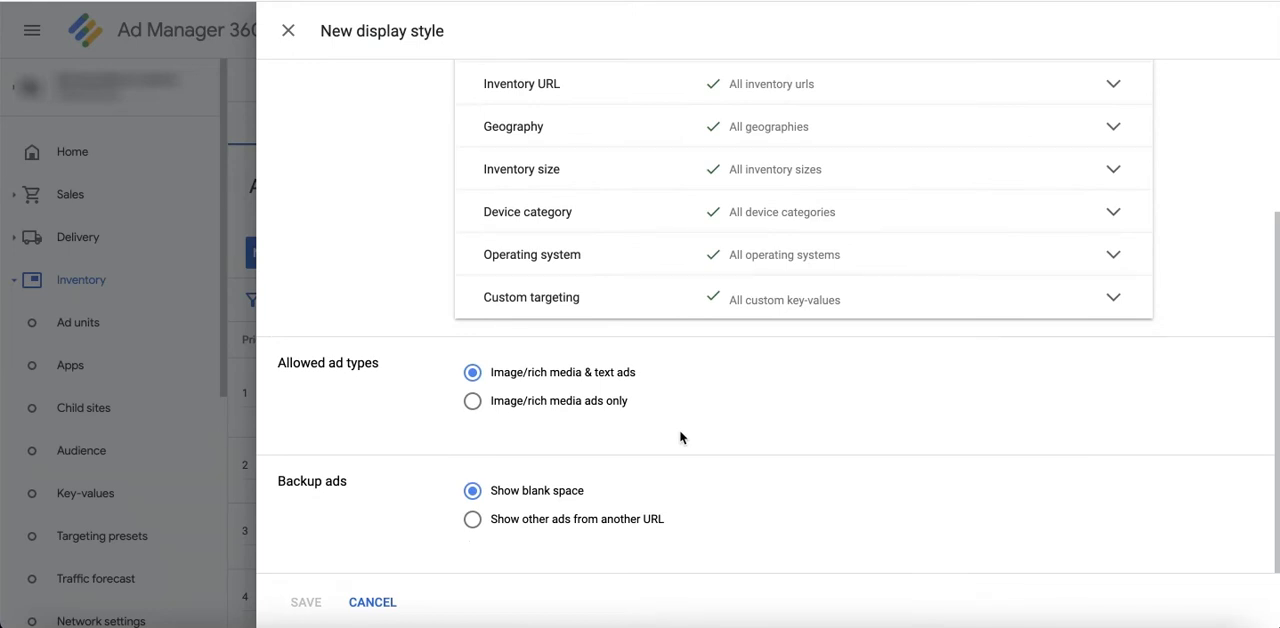
{"action": "left_click", "coordinate": [545, 519]}
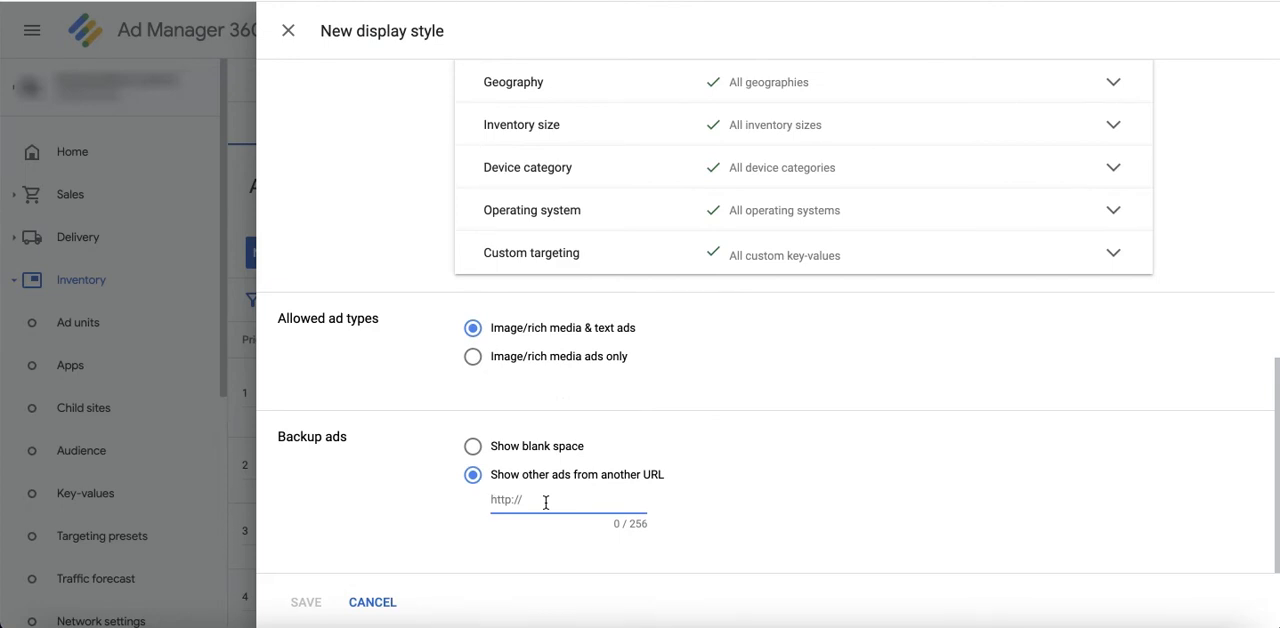
{"action": "type", "text": "www.testimagead.com"}
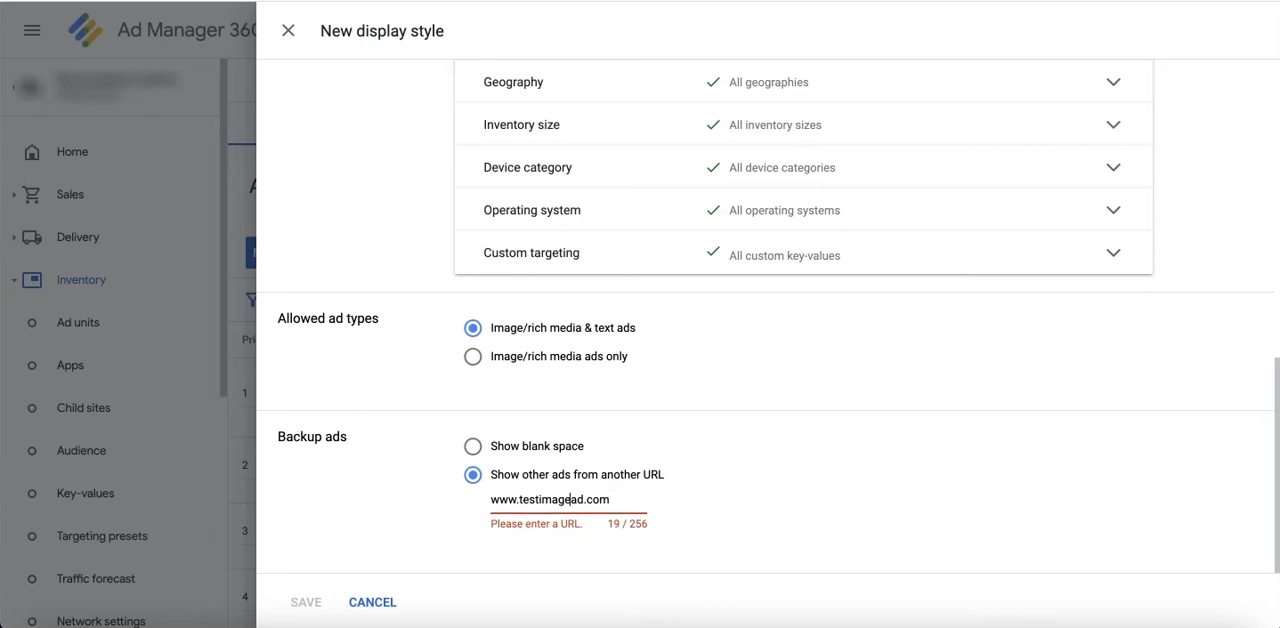
{"action": "key", "text": "ctrl+a"}
{"action": "key", "text": "BackSpace"}
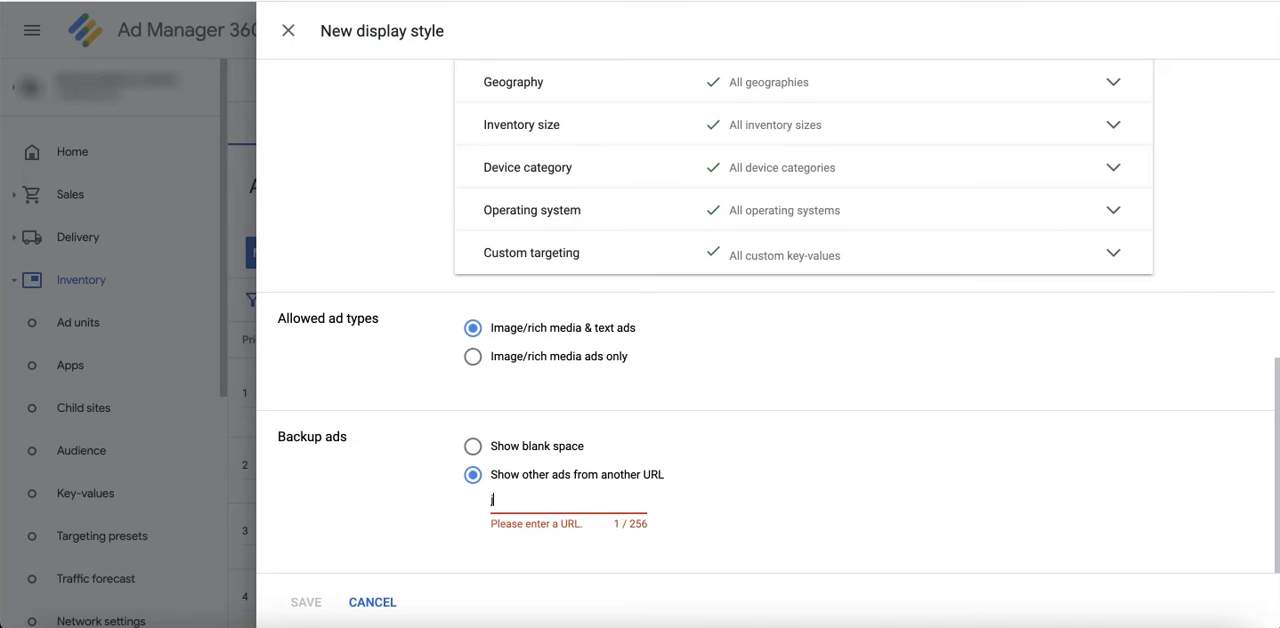
{"action": "type", "text": "https://www."}
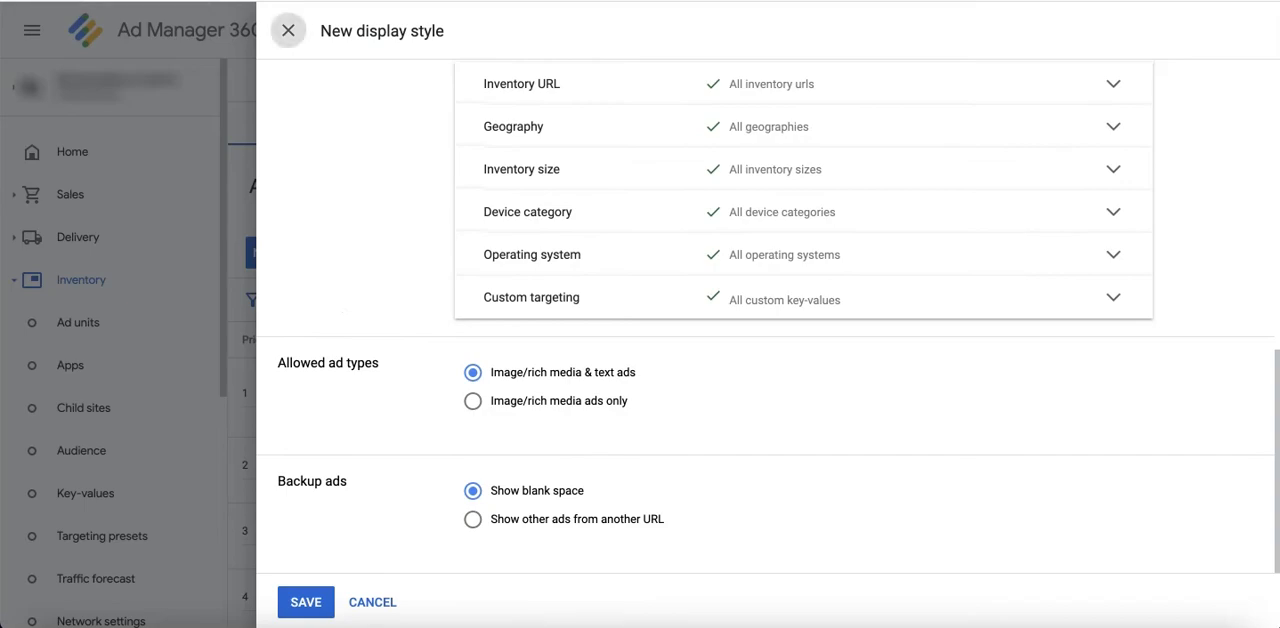
{"action": "key", "text": "Escape"}
{"action": "left_click", "coordinate": [743, 363]}
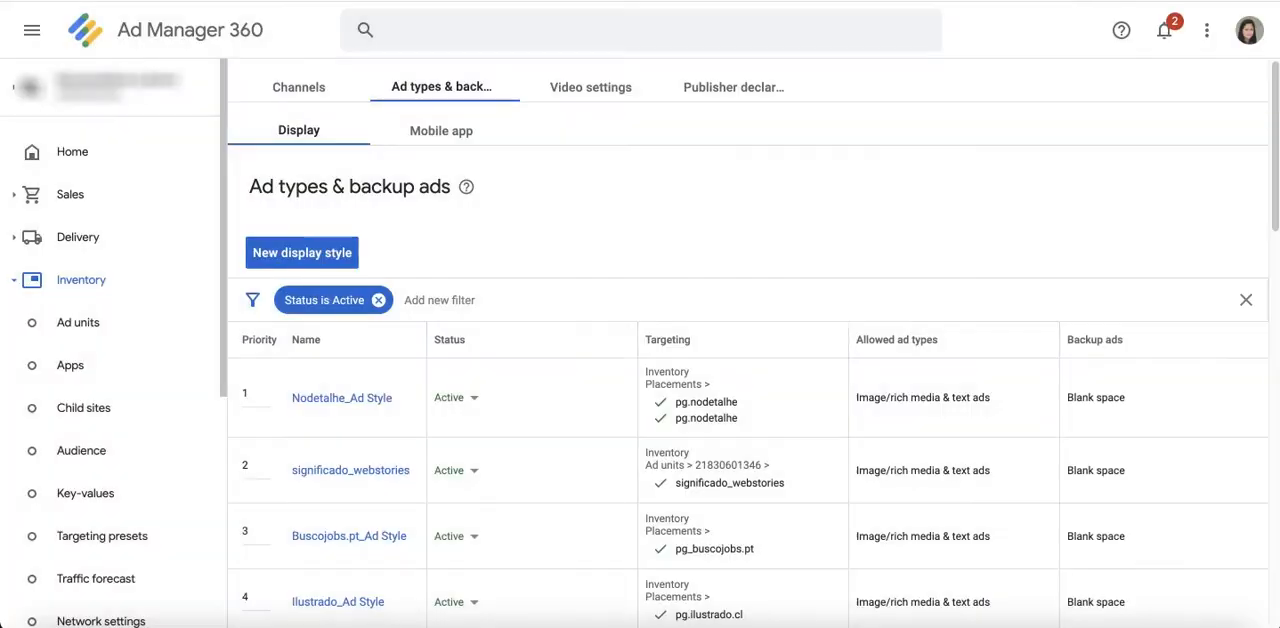
Step: Start a new mobile app video setting and examine its targeting and skippable video options
{"action": "left_click", "coordinate": [590, 92]}
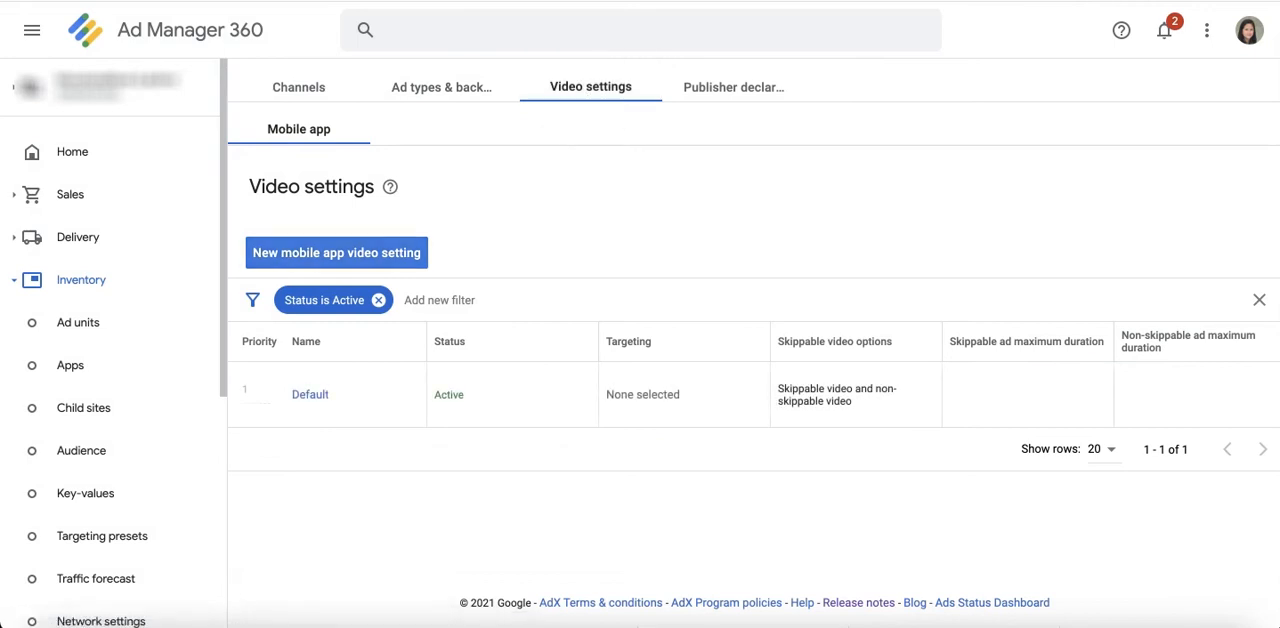
{"action": "left_click", "coordinate": [400, 254]}
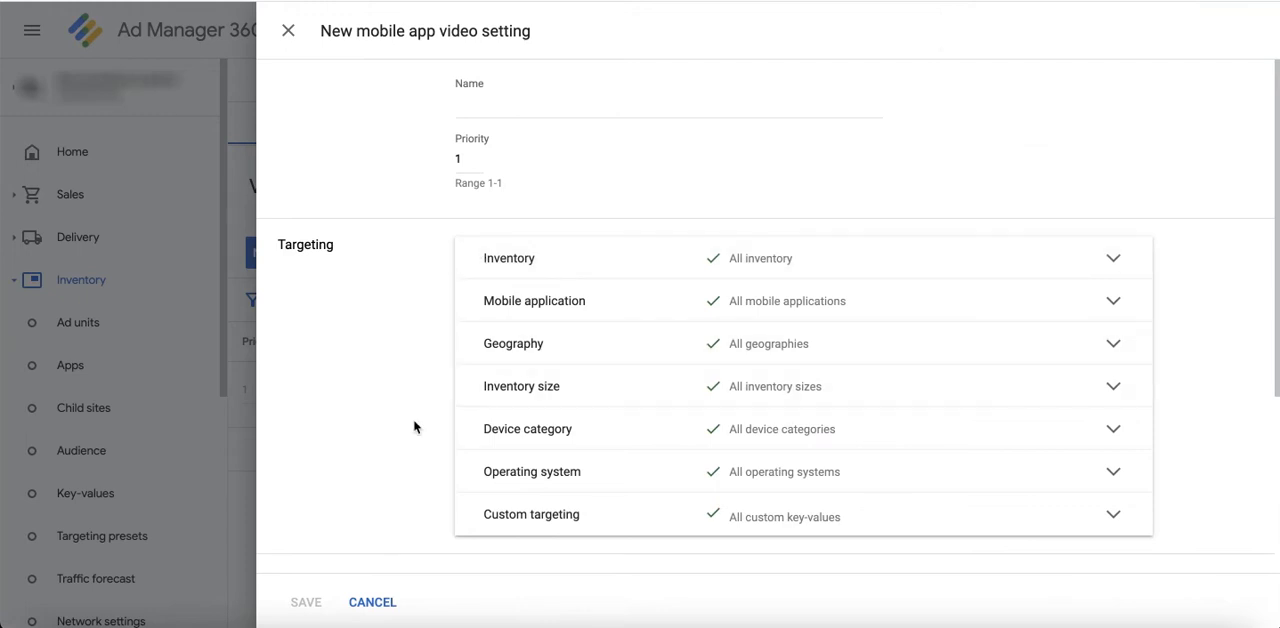
{"action": "scroll", "coordinate": [414, 429], "scroll_direction": "down", "scroll_amount": 3}
{"action": "scroll", "coordinate": [414, 428], "scroll_direction": "down", "scroll_amount": 1}
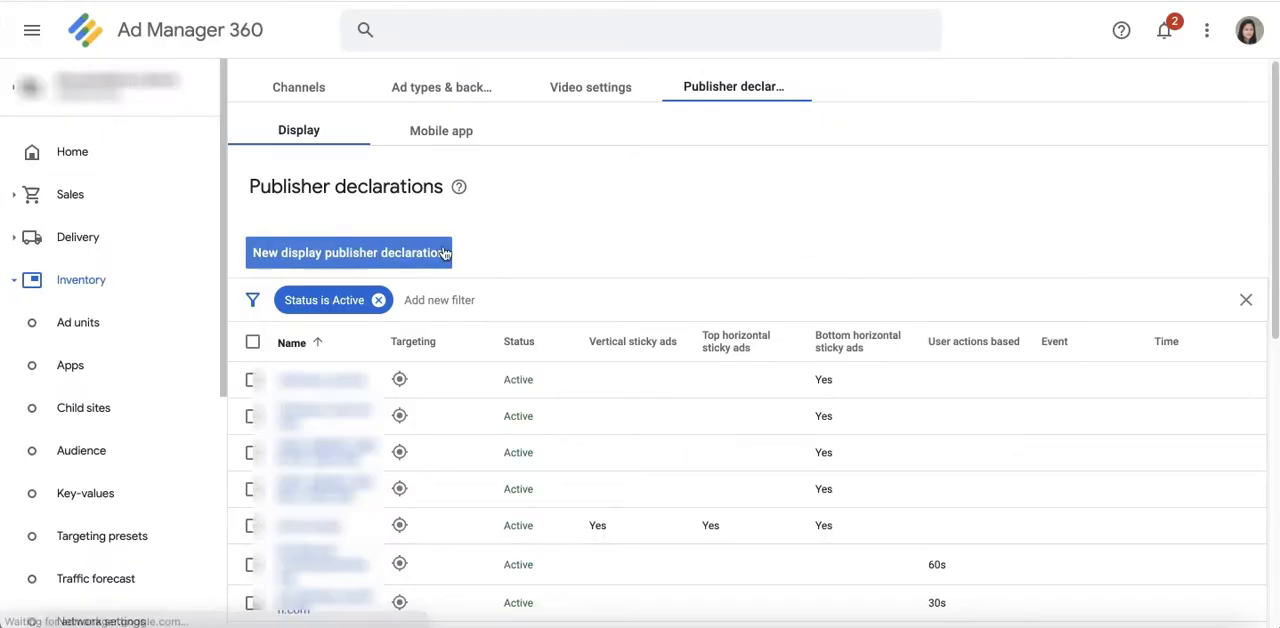
Step: Start a new display publisher declaration and name it test.com_sticky_top_anchor
{"action": "left_click", "coordinate": [445, 253]}
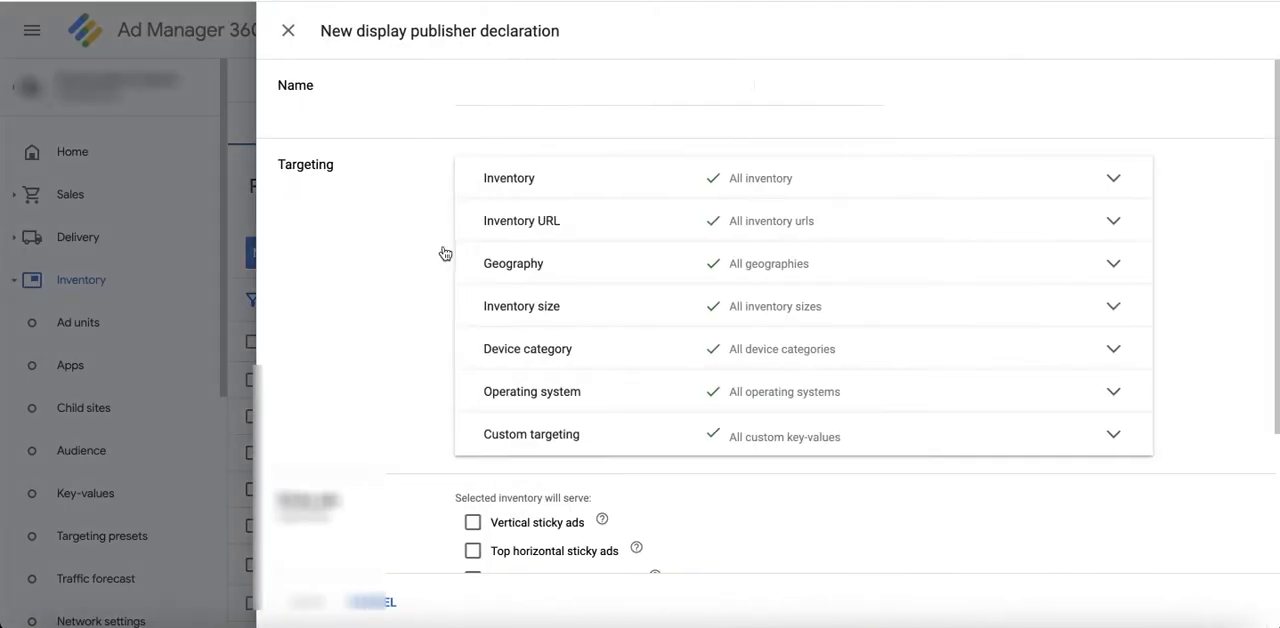
{"action": "type", "text": "trs"}
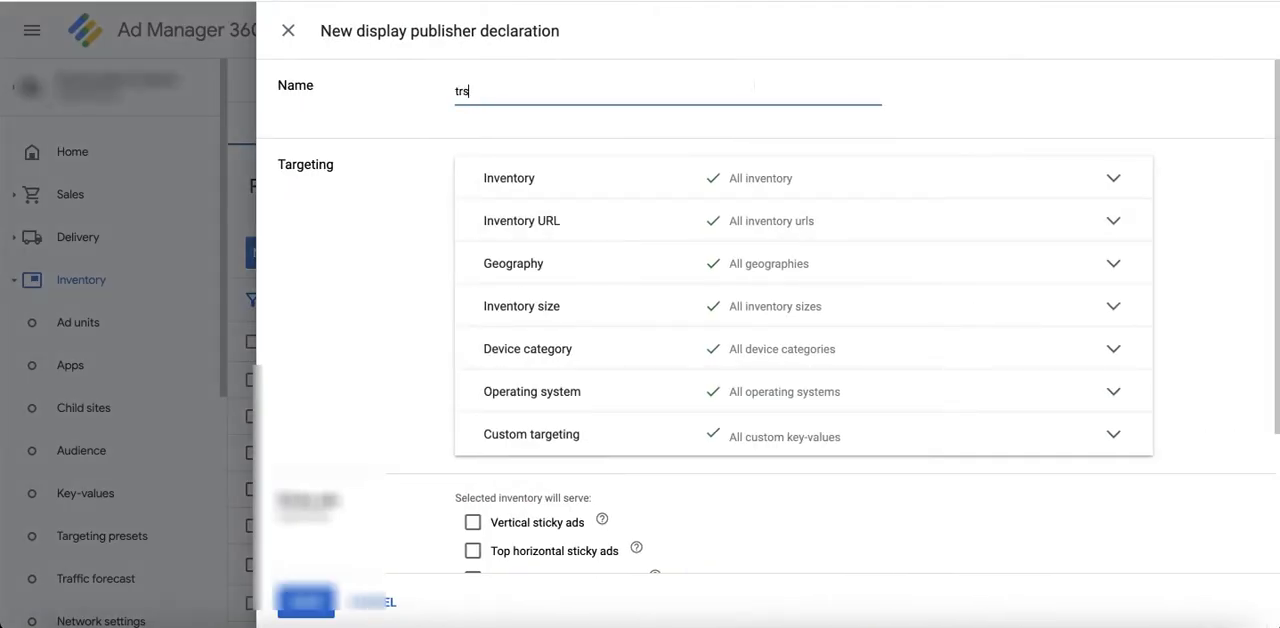
{"action": "key", "text": "BackSpace"}
{"action": "key", "text": "BackSpace"}
{"action": "type", "text": "estd"}
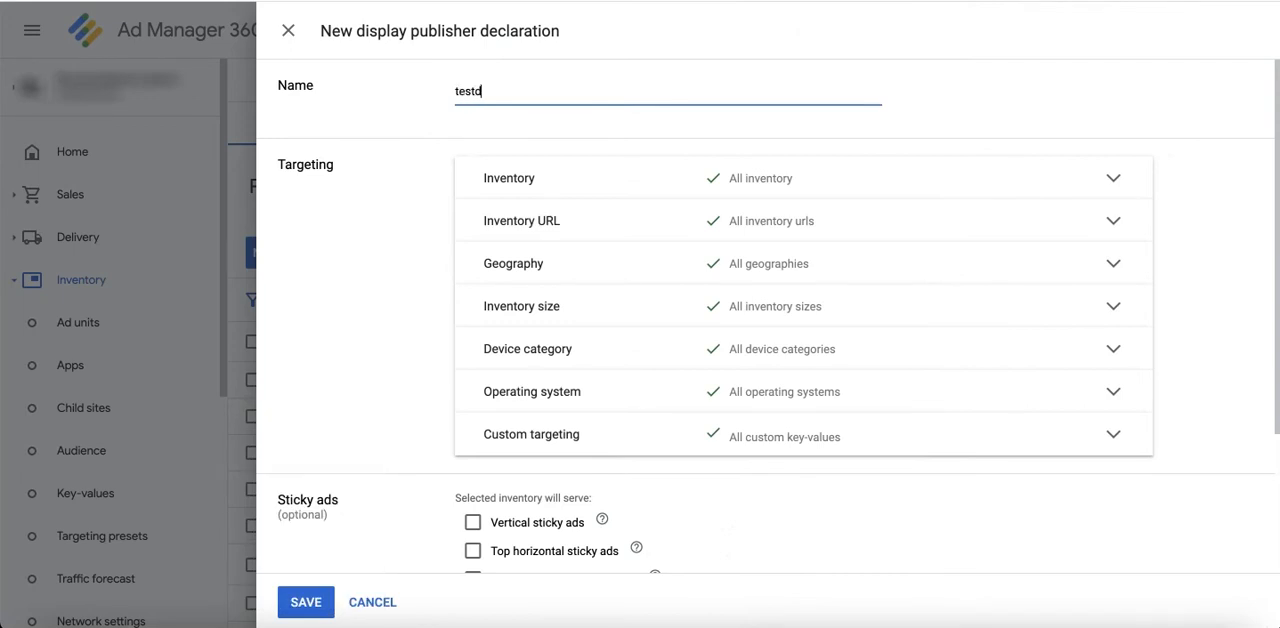
{"action": "key", "text": "BackSpace"}
{"action": "key", "text": "BackSpace"}
{"action": "key", "text": "BackSpace"}
{"action": "key", "text": "BackSpace"}
{"action": "key", "text": "BackSpace"}
{"action": "type", "text": "t"}
{"action": "type", "text": "site_sticky_bottom"}
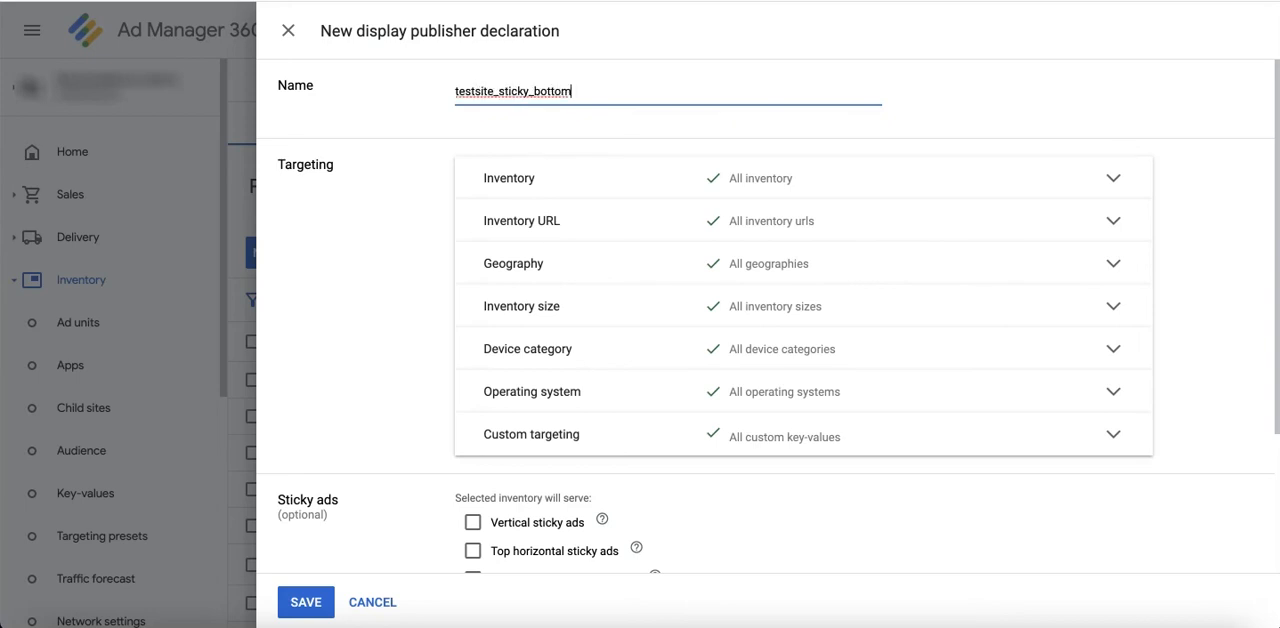
{"action": "type", "text": "_sd"}
{"action": "key", "text": "BackSpace"}
{"action": "key", "text": "BackSpace"}
{"action": "type", "text": "snv"}
{"action": "key", "text": "BackSpace"}
{"action": "key", "text": "BackSpace"}
{"action": "key", "text": "BackSpace"}
{"action": "key", "text": "BackSpace"}
{"action": "key", "text": "BackSpace"}
{"action": "key", "text": "BackSpace"}
{"action": "key", "text": "BackSpace"}
{"action": "key", "text": "BackSpace"}
{"action": "key", "text": "BackSpace"}
{"action": "key", "text": "BackSpace"}
{"action": "key", "text": "BackSpace"}
{"action": "key", "text": "BackSpace"}
{"action": "key", "text": "BackSpace"}
{"action": "key", "text": "BackSpace"}
{"action": "key", "text": "BackSpace"}
{"action": "key", "text": "BackSpace"}
{"action": "key", "text": "BackSpace"}
{"action": "key", "text": "BackSpace"}
{"action": "key", "text": "BackSpace"}
{"action": "key", "text": "BackSpace"}
{"action": "key", "text": "BackSpace"}
{"action": "key", "text": "BackSpace"}
{"action": "type", "text": ".com_"}
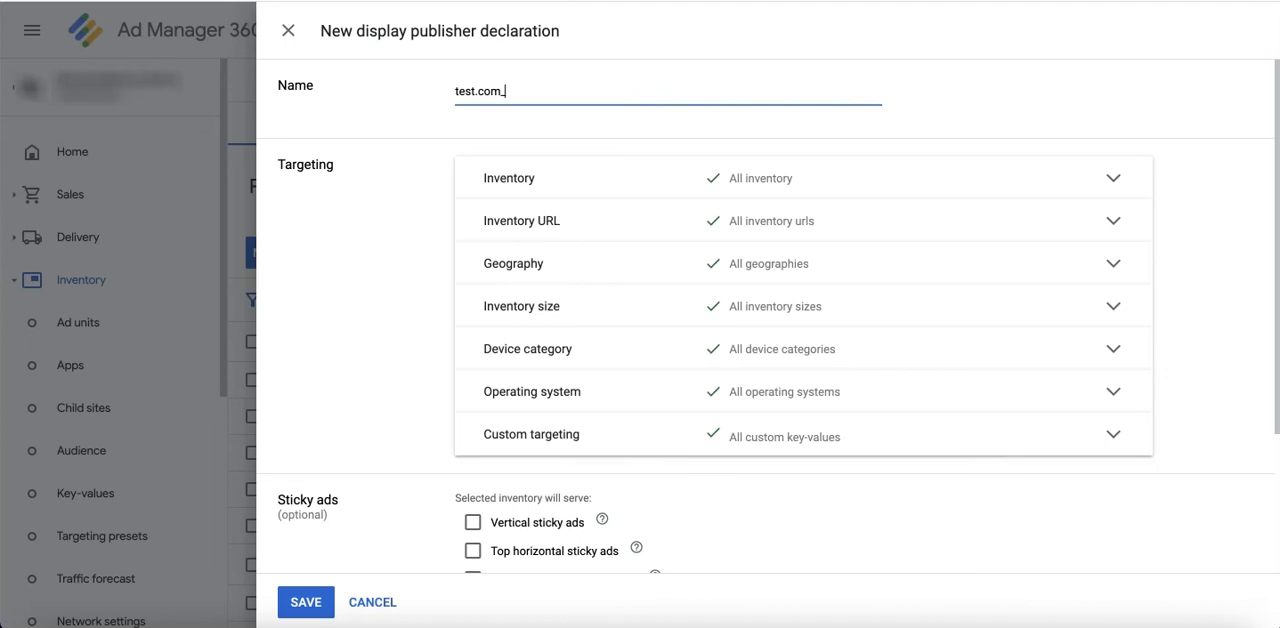
{"action": "type", "text": "sticky_top_anchor"}
Step: Search the targeted inventory's ad units for "test" and include MM_Adx_dummyTest_anchor
{"action": "left_click", "coordinate": [671, 183]}
{"action": "left_click", "coordinate": [520, 263]}
{"action": "type", "text": "test"}
{"action": "scroll", "coordinate": [640, 400], "scroll_direction": "down", "scroll_amount": 15}
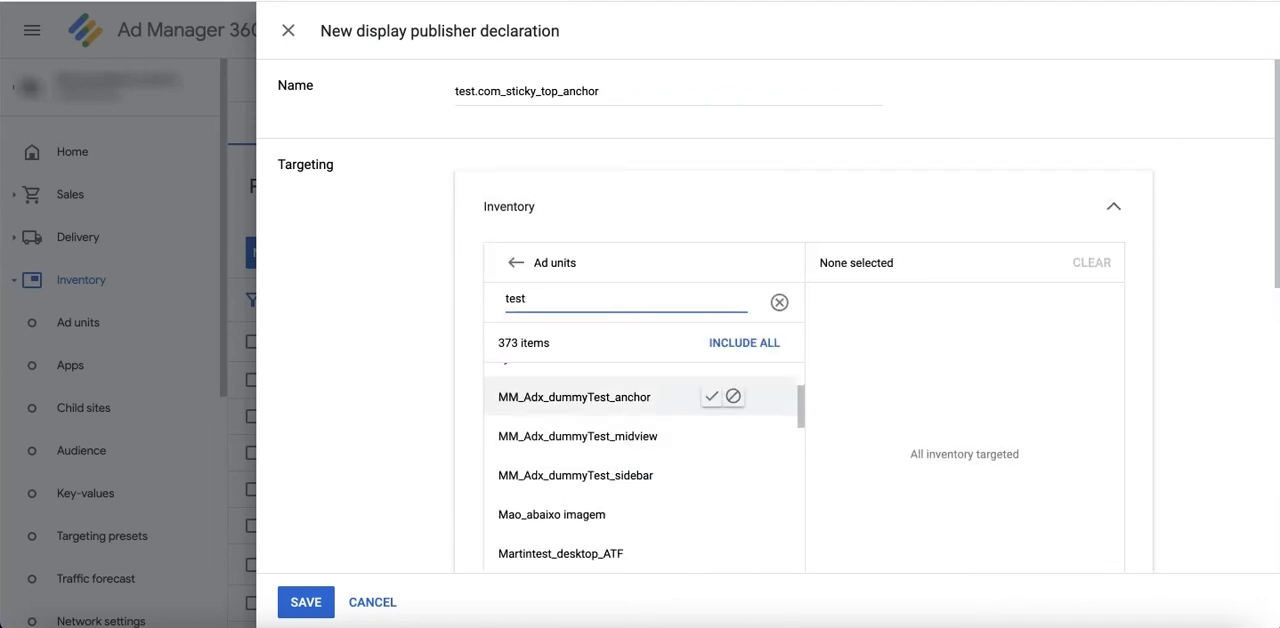
{"action": "left_click", "coordinate": [711, 396]}
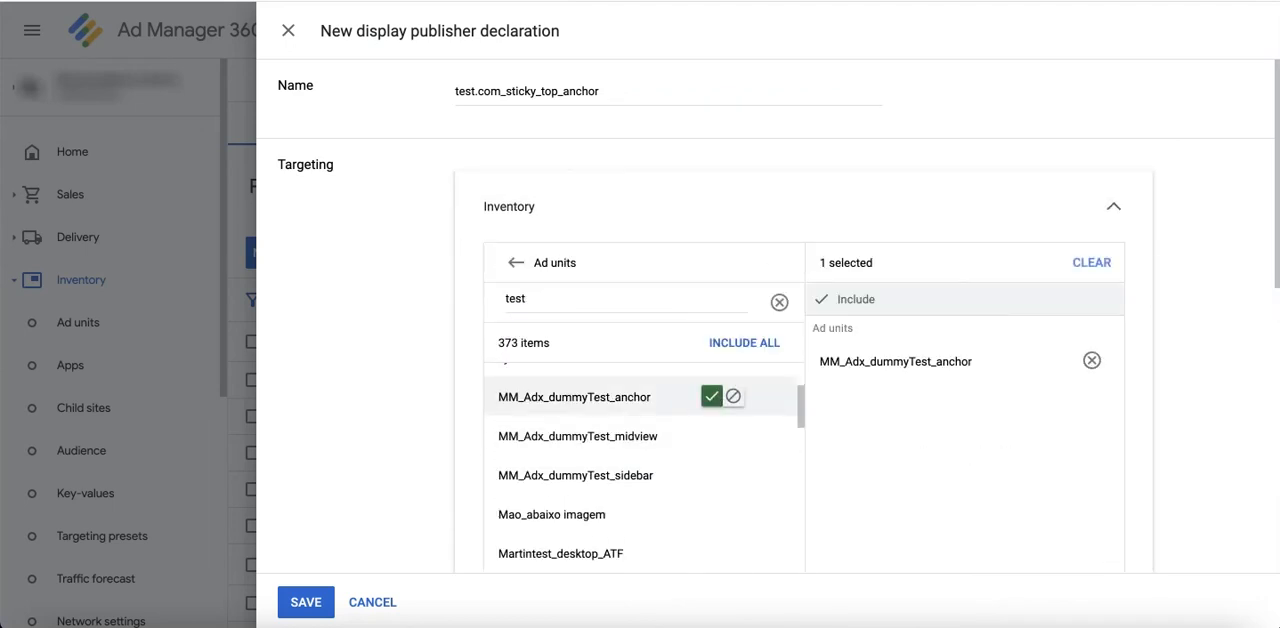
Step: Check the explanation of top horizontal sticky ads and declare them for the selected inventory
{"action": "scroll", "coordinate": [399, 390], "scroll_direction": "down", "scroll_amount": 8}
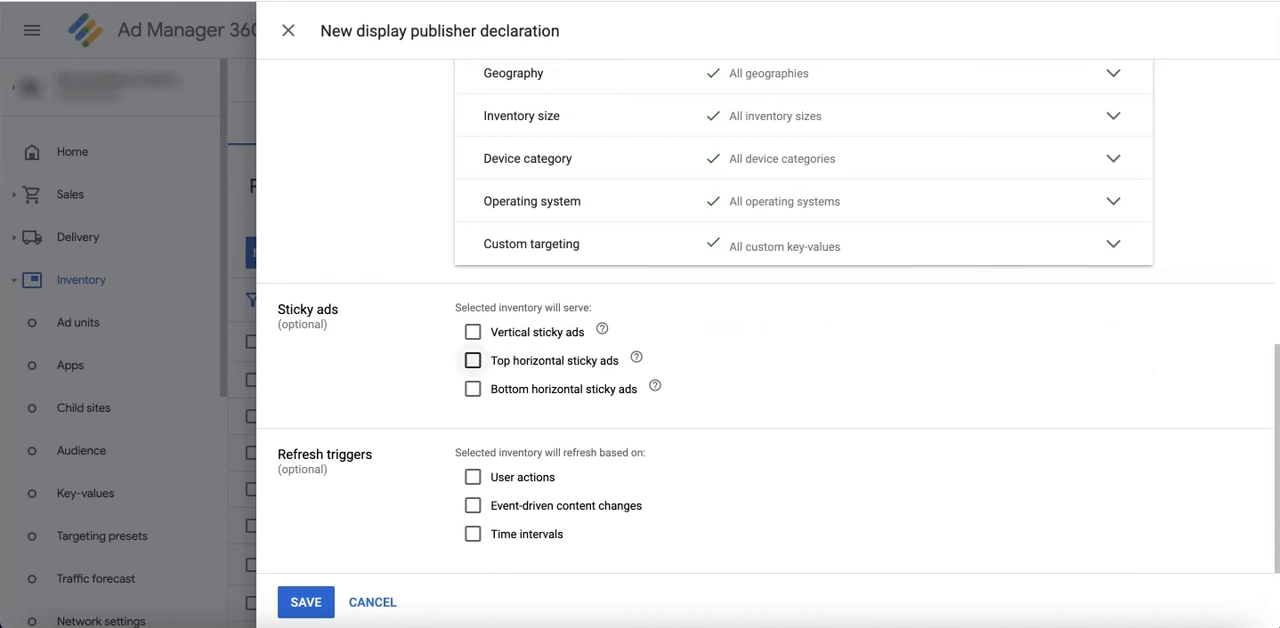
{"action": "mouse_move", "coordinate": [636, 360]}
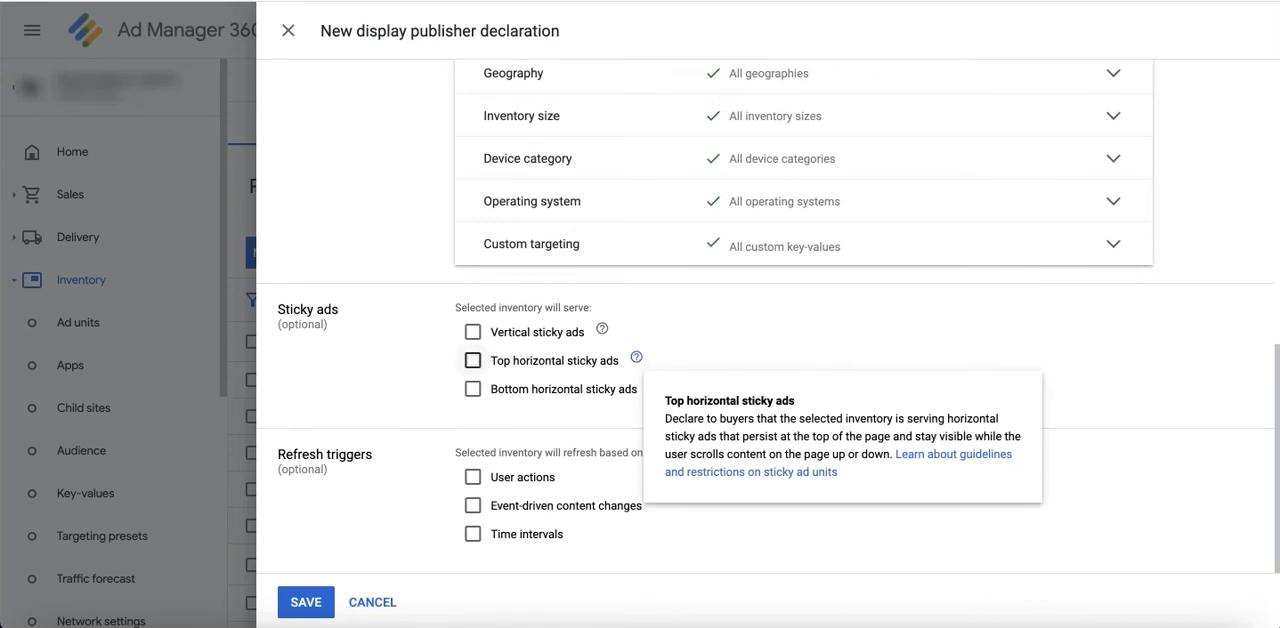
{"action": "left_click", "coordinate": [474, 362]}
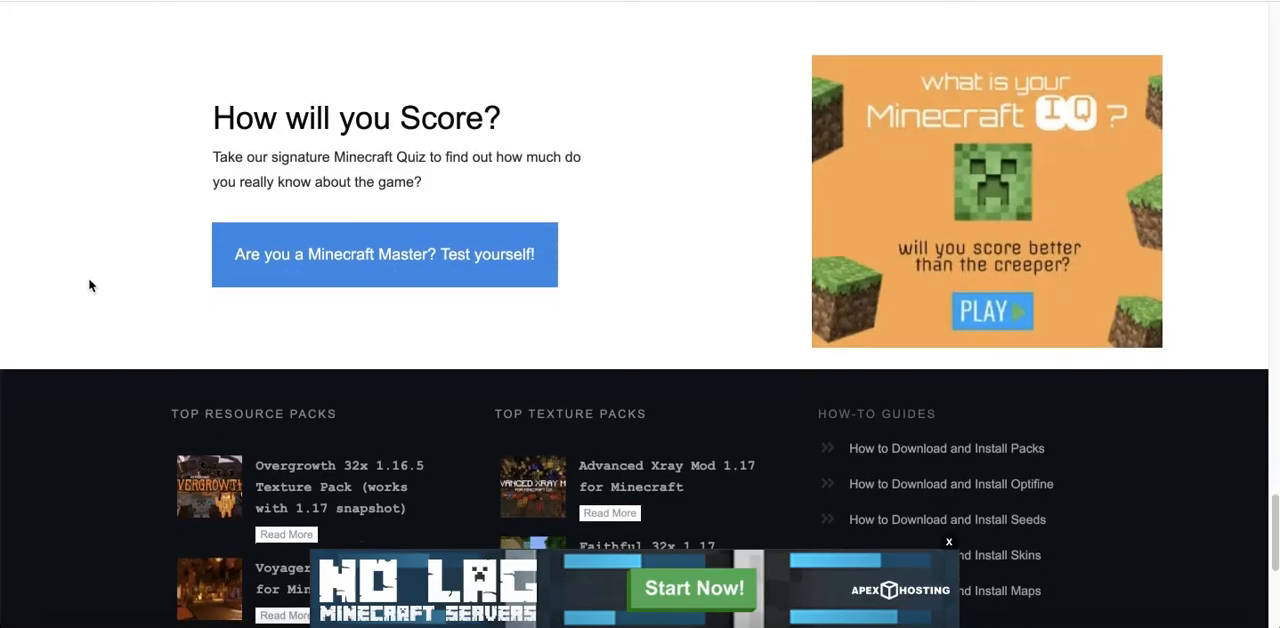
Step: Switch to the Minecraft Resource Packs website and examine the anchored ad while going through the Oceano Shader 1.17 article
{"action": "scroll", "coordinate": [89, 283], "scroll_direction": "down", "scroll_amount": 4}
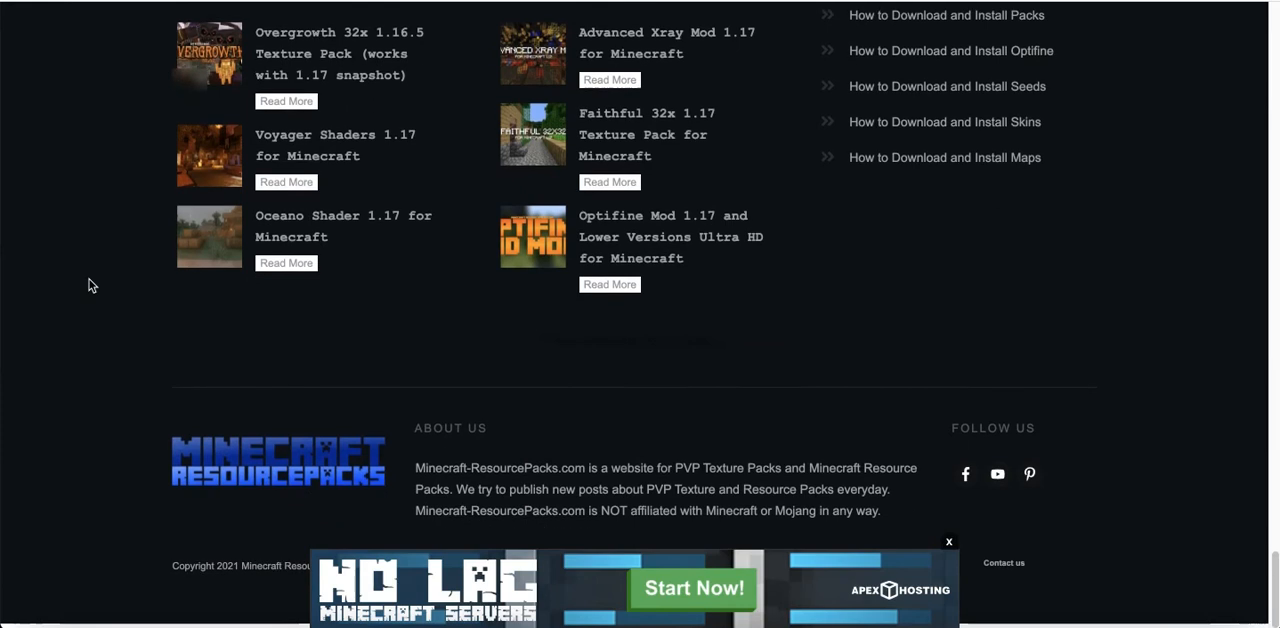
{"action": "left_click", "coordinate": [278, 230]}
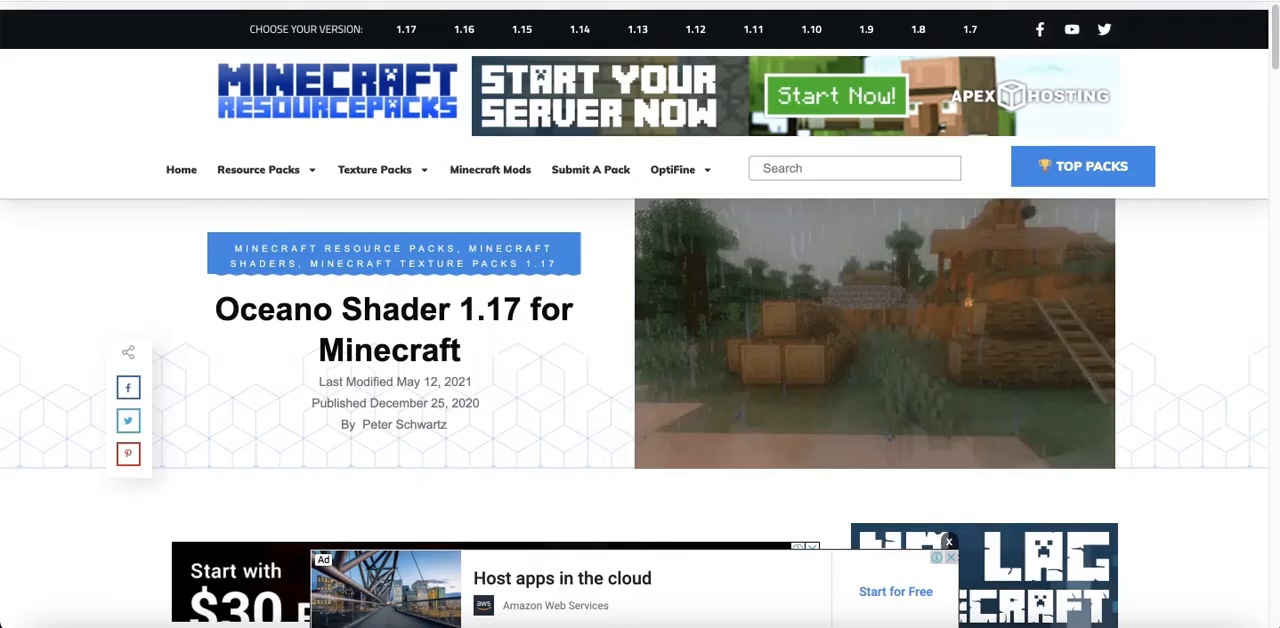
{"action": "scroll", "coordinate": [179, 344], "scroll_direction": "down", "scroll_amount": 5}
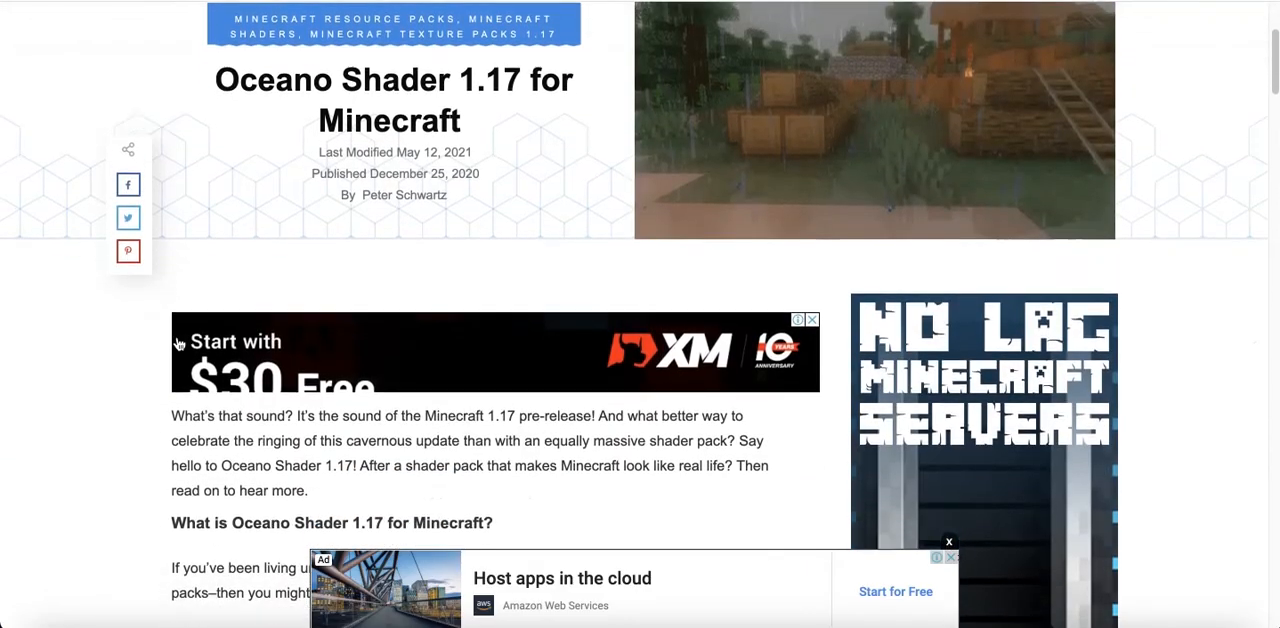
{"action": "scroll", "coordinate": [179, 344], "scroll_direction": "down", "scroll_amount": 12}
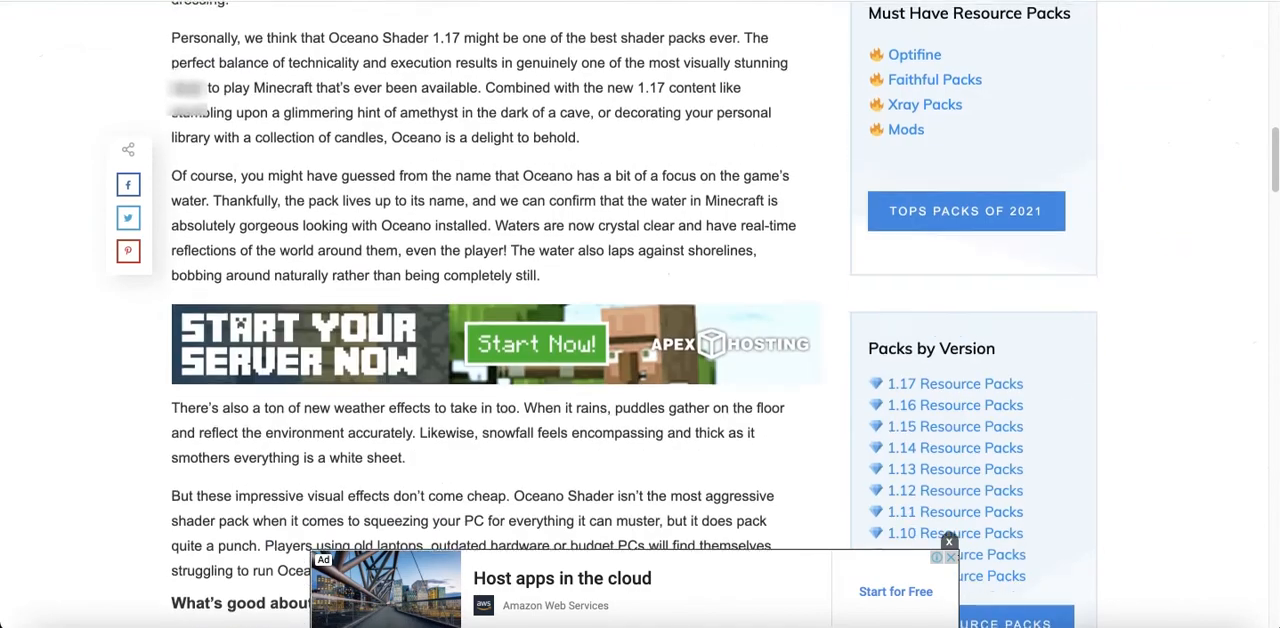
{"action": "scroll", "coordinate": [179, 341], "scroll_direction": "down", "scroll_amount": 13}
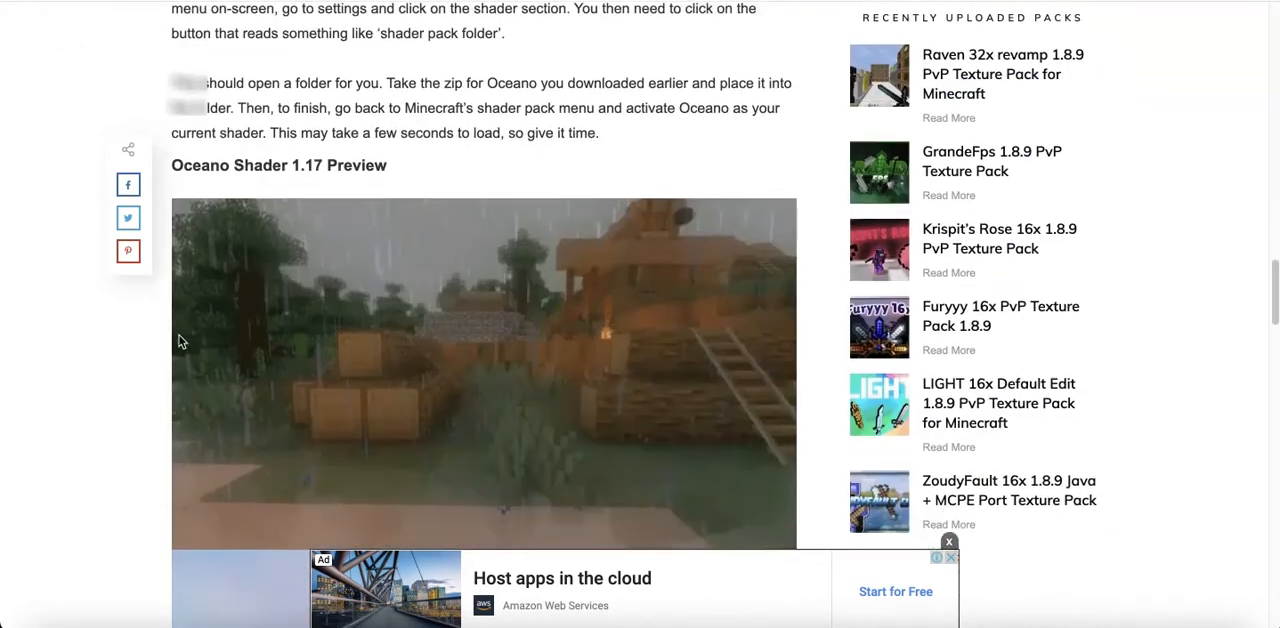
{"action": "scroll", "coordinate": [179, 343], "scroll_direction": "down", "scroll_amount": 5}
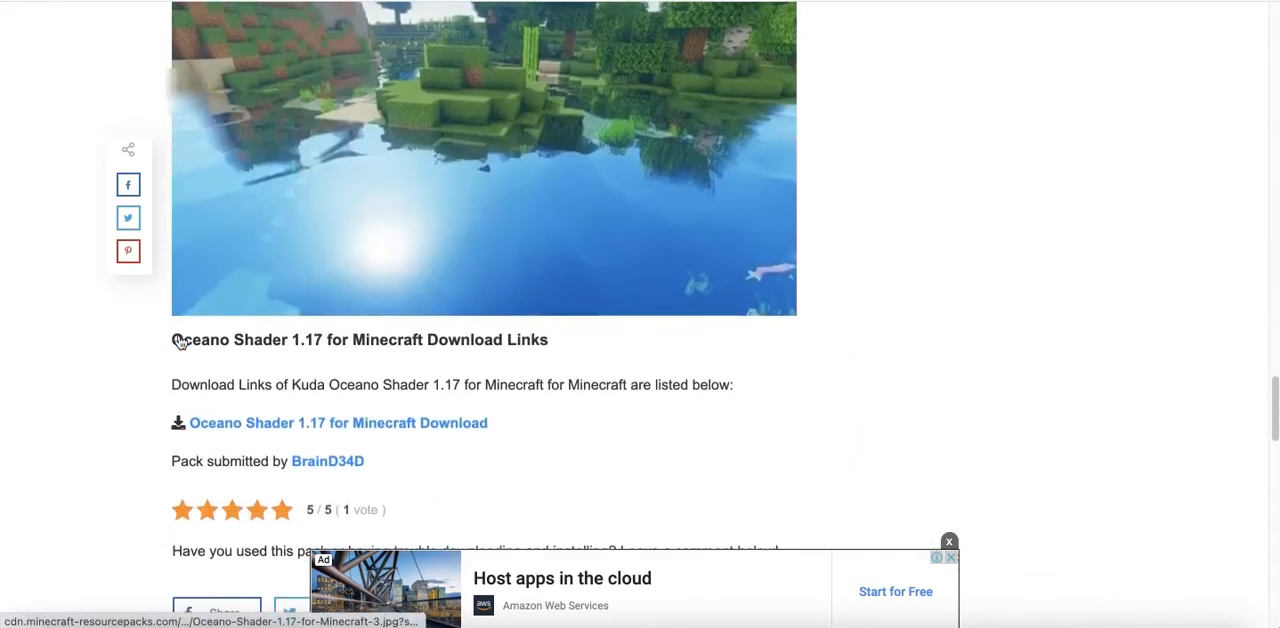
{"action": "scroll", "coordinate": [179, 342], "scroll_direction": "down", "scroll_amount": 7}
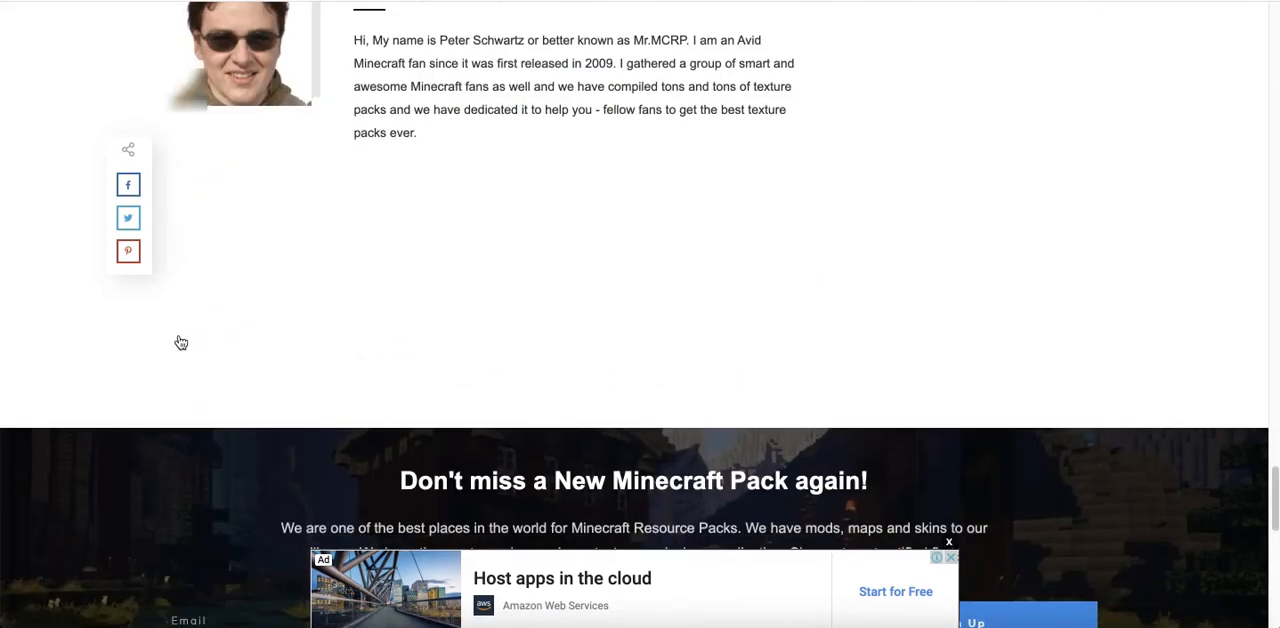
{"action": "scroll", "coordinate": [179, 342], "scroll_direction": "down", "scroll_amount": 2}
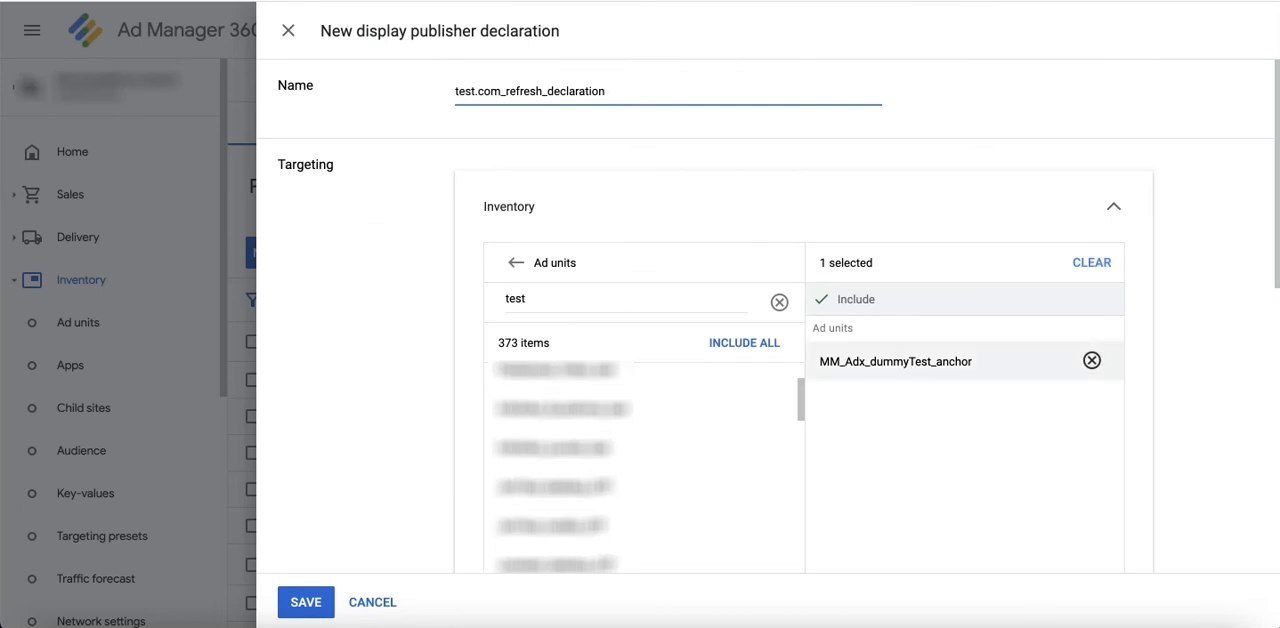
Step: Replace MM_Adx_dummyTest_anchor in the declaration's targeted inventory with a parent ad unit from the unfiltered list
{"action": "left_click", "coordinate": [1091, 360]}
{"action": "left_click", "coordinate": [779, 302]}
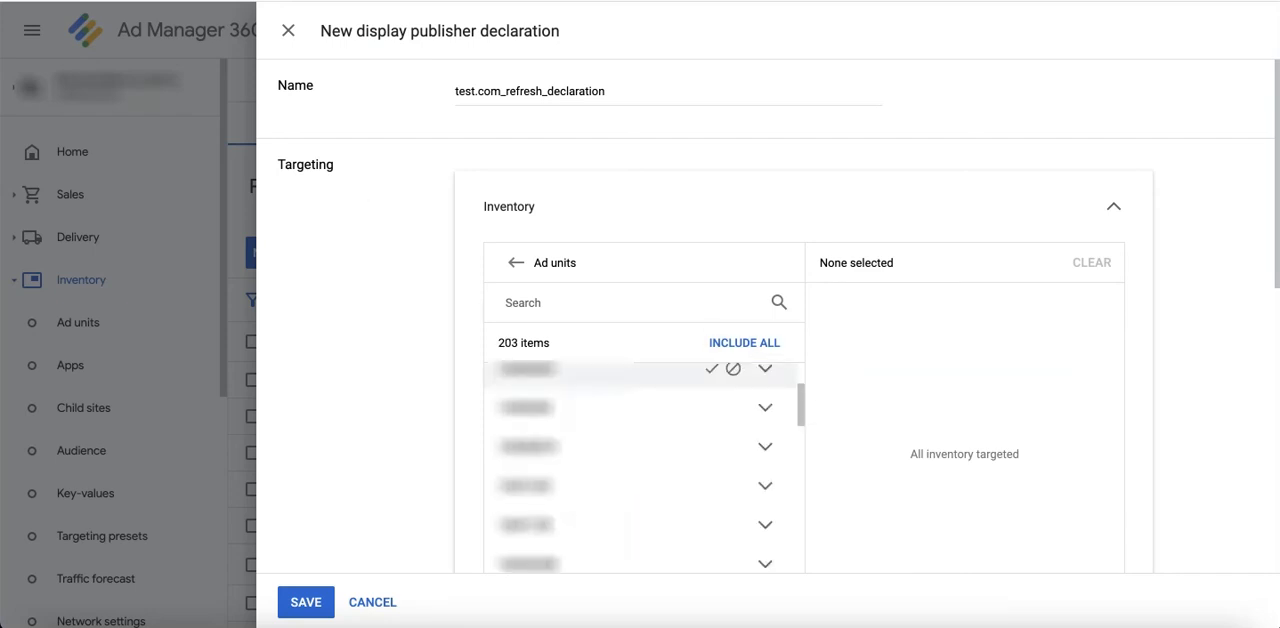
{"action": "left_click", "coordinate": [711, 407]}
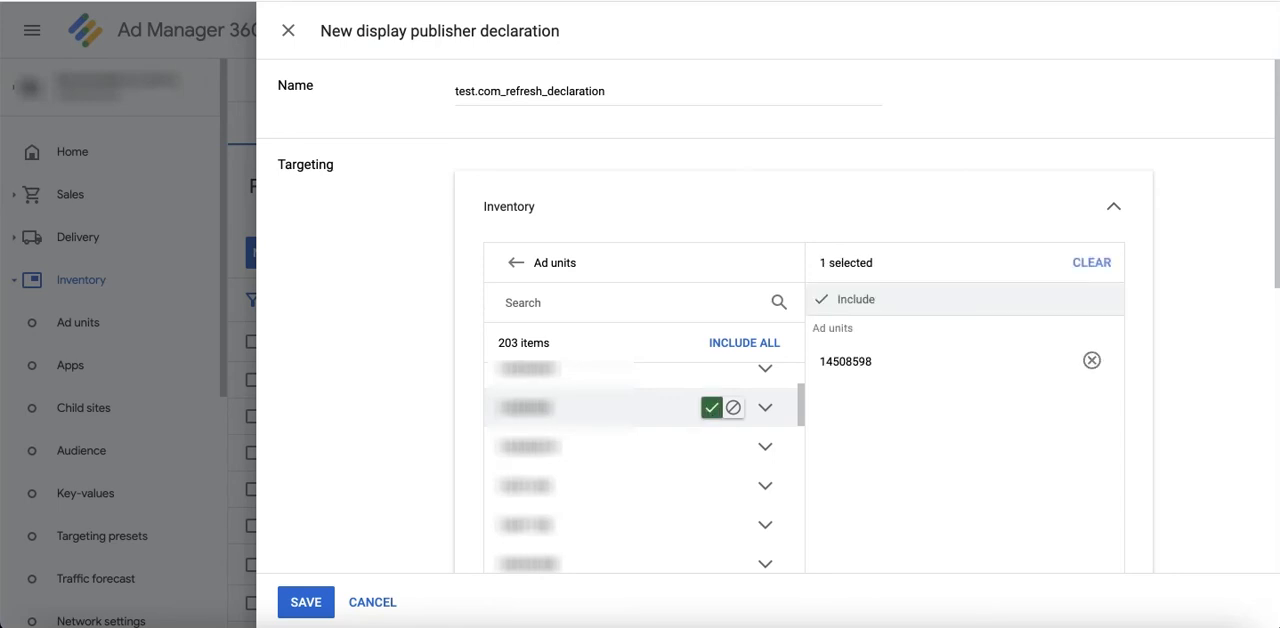
Step: Remove the top horizontal sticky ads declaration and set the refresh trigger to time intervals of at least 60 sec
{"action": "scroll", "coordinate": [420, 396], "scroll_direction": "down", "scroll_amount": 10}
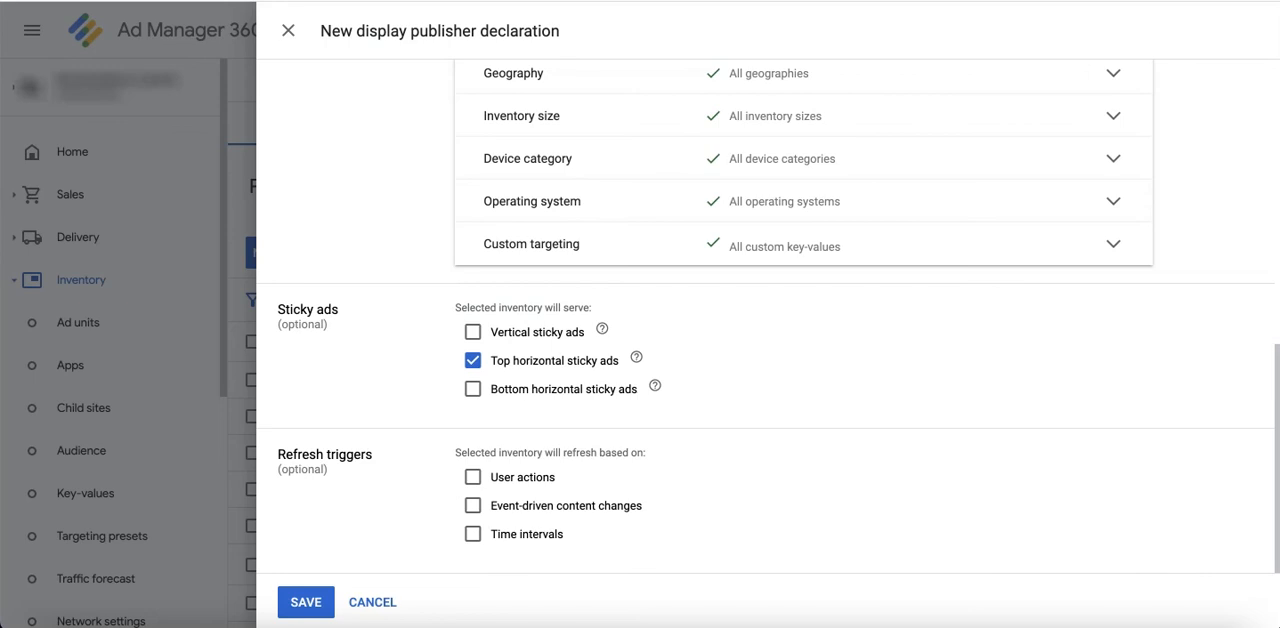
{"action": "left_click", "coordinate": [472, 360]}
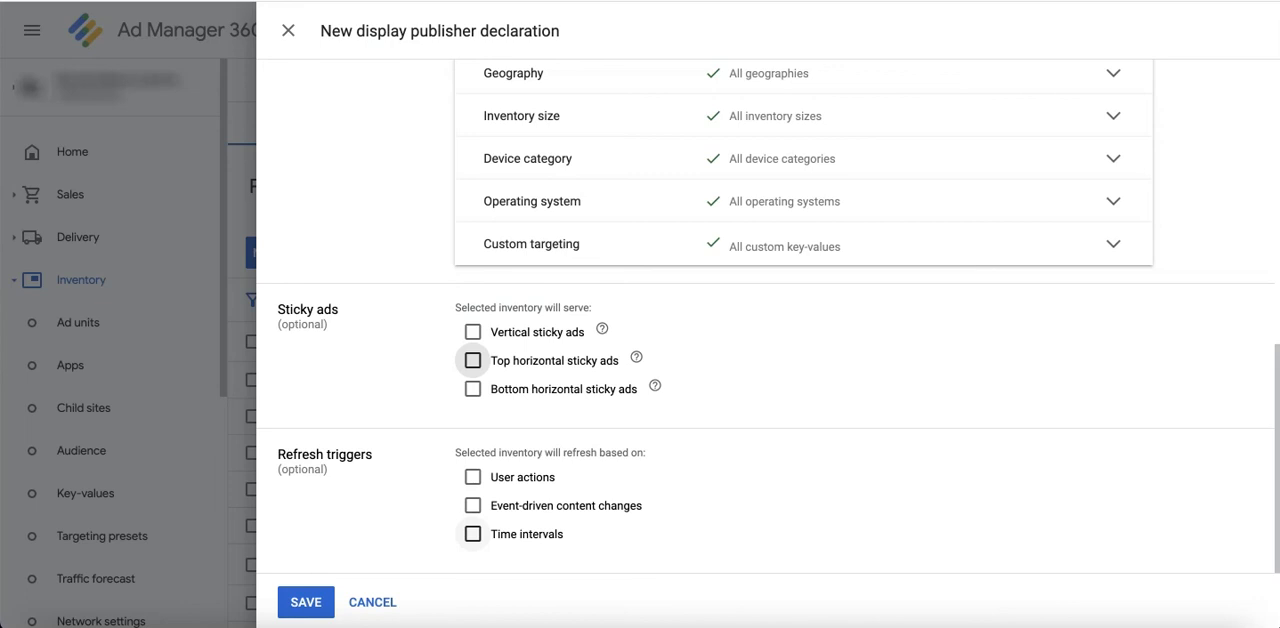
{"action": "left_click", "coordinate": [472, 534]}
{"action": "scroll", "coordinate": [474, 534], "scroll_direction": "down", "scroll_amount": 1}
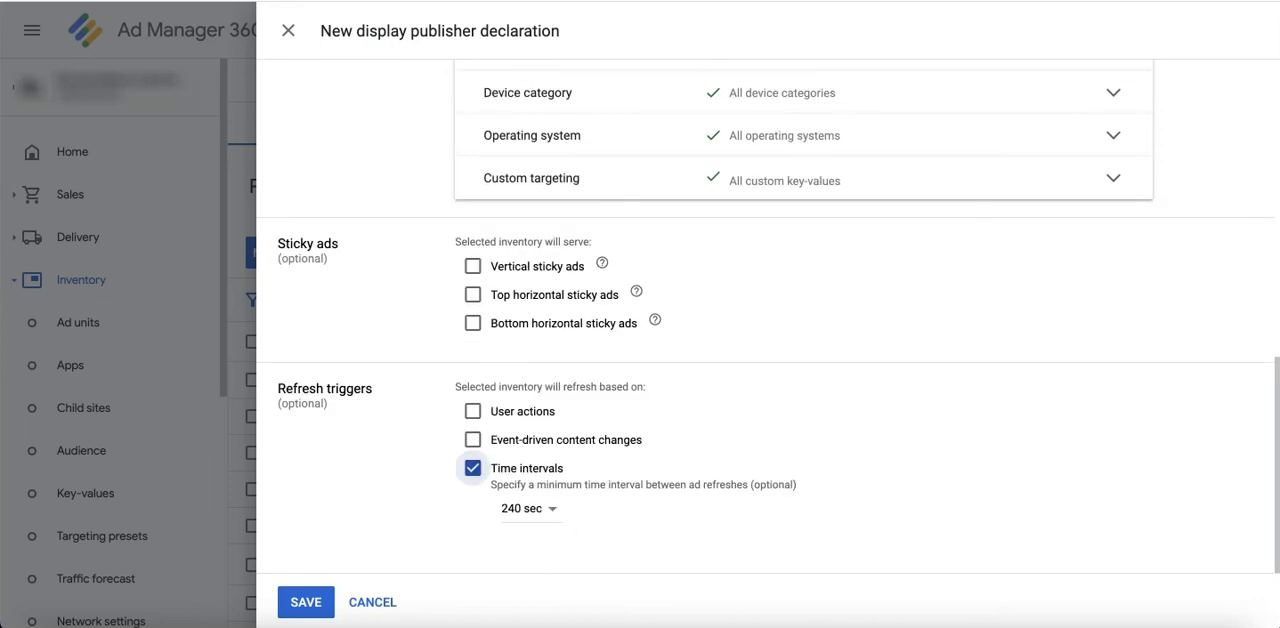
{"action": "left_click", "coordinate": [550, 510]}
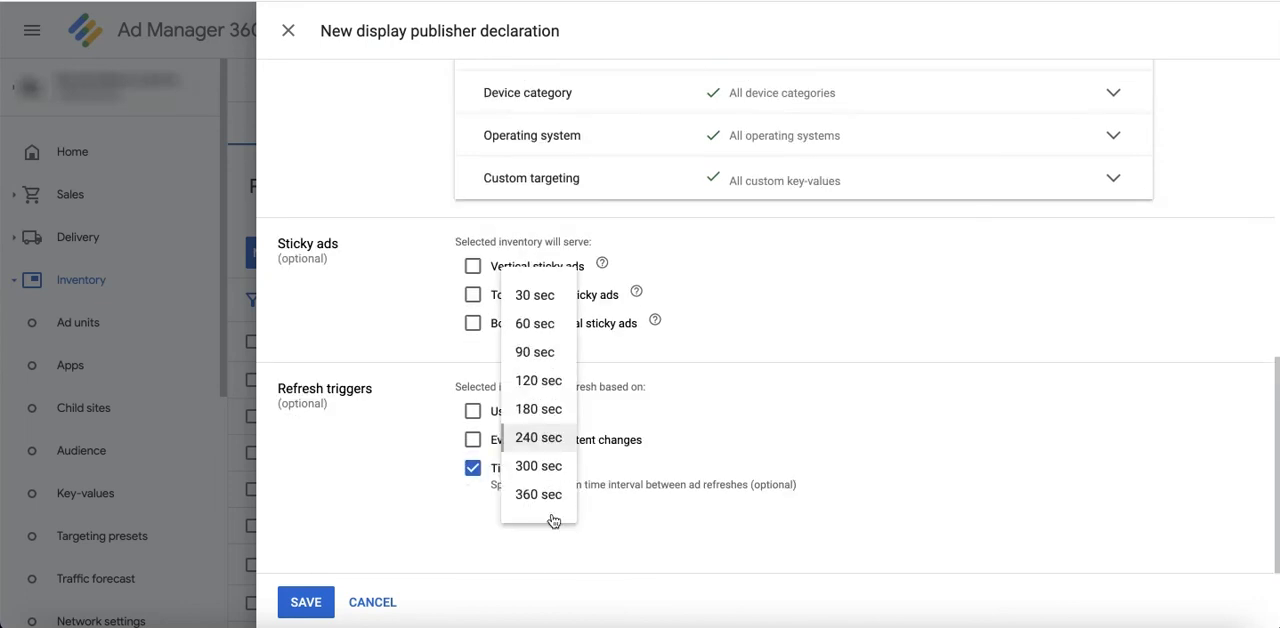
{"action": "left_click", "coordinate": [535, 323]}
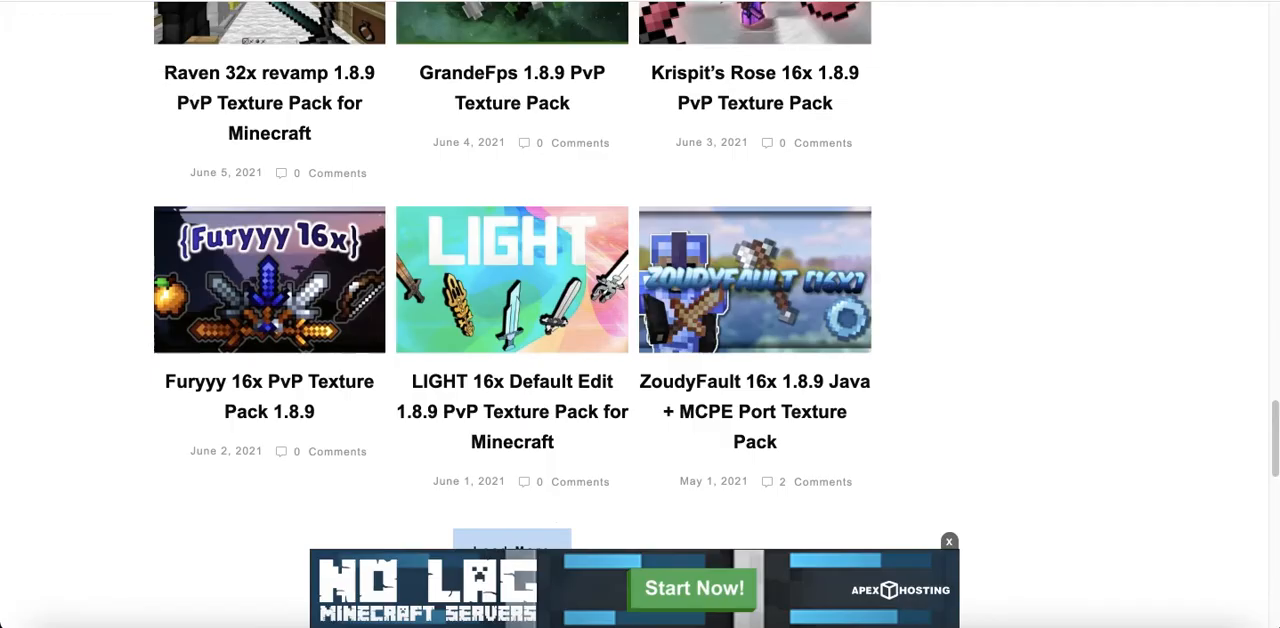
Step: Examine the ad placements on the Minecraft Resource Packs website, from the homepage's lower sections through the Oceano Shader 1.17 article
{"action": "scroll", "coordinate": [86, 283], "scroll_direction": "down", "scroll_amount": 5}
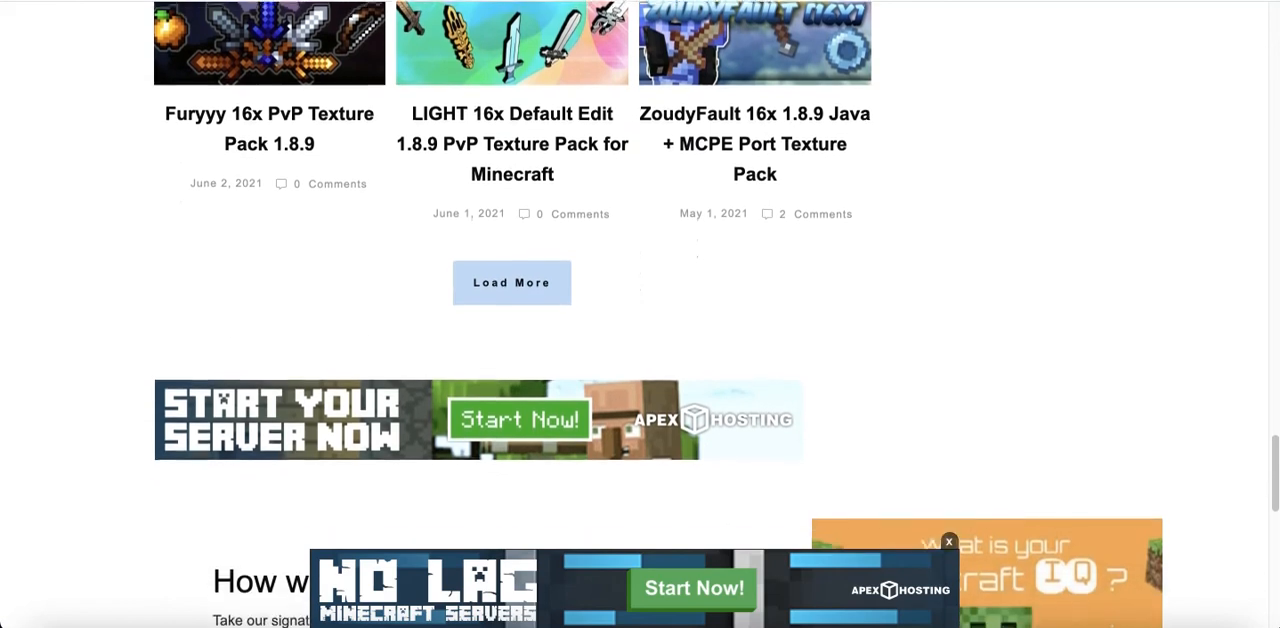
{"action": "scroll", "coordinate": [89, 283], "scroll_direction": "down", "scroll_amount": 10}
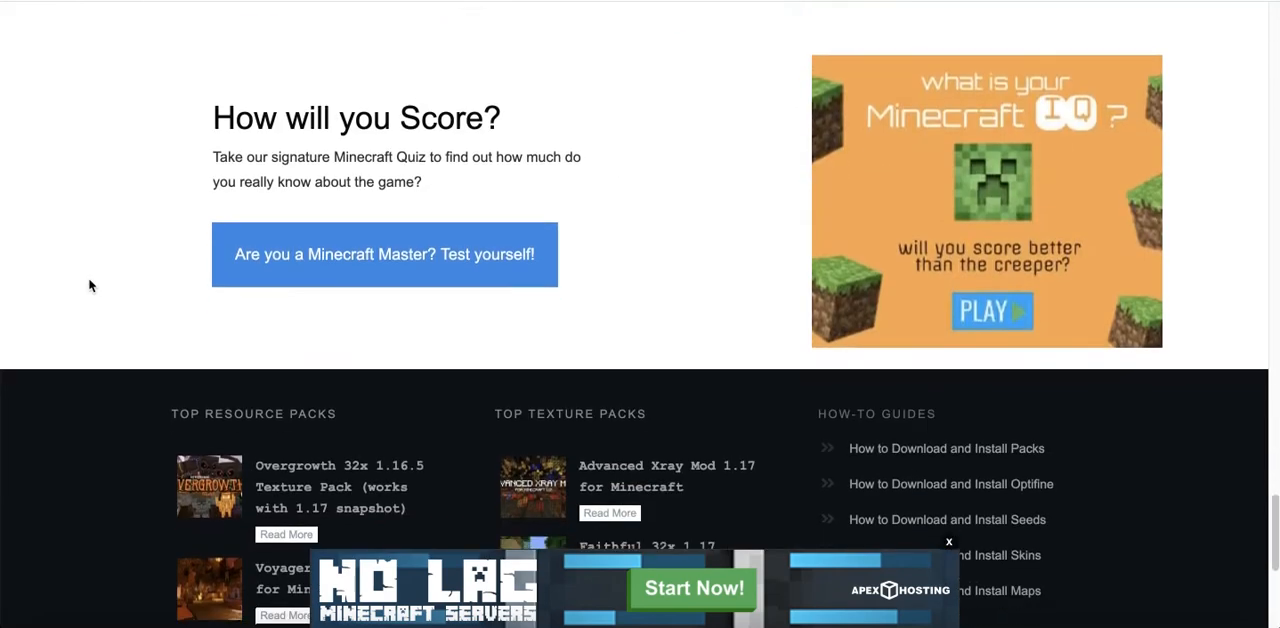
{"action": "scroll", "coordinate": [89, 285], "scroll_direction": "down", "scroll_amount": 1}
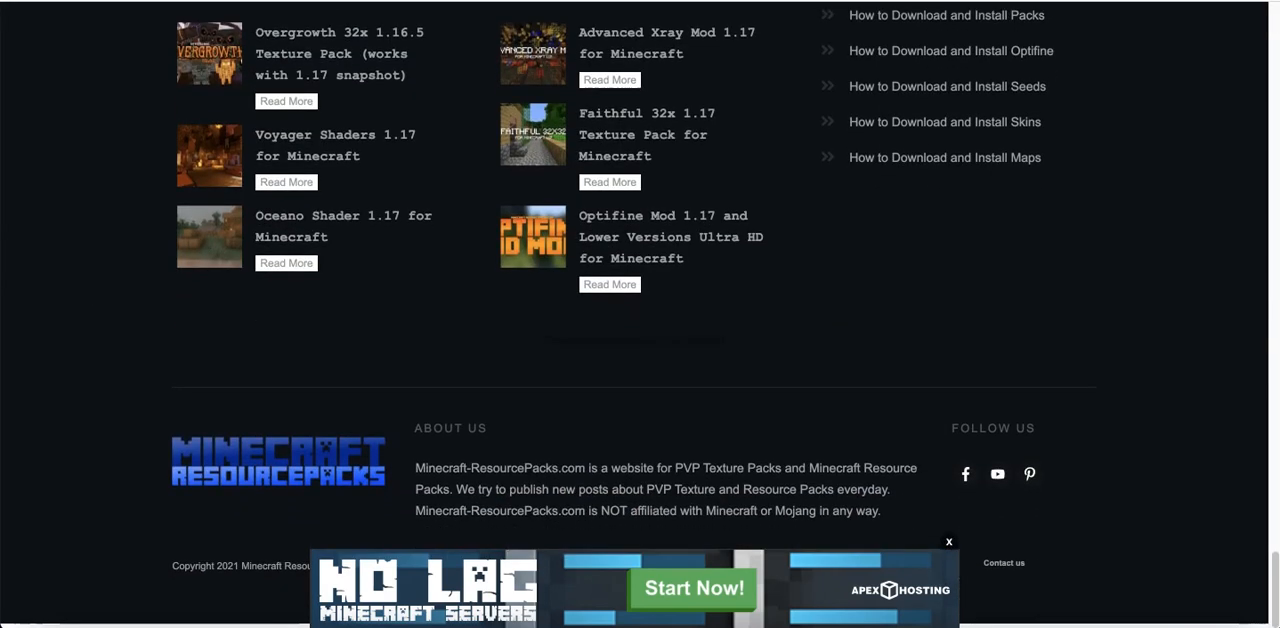
{"action": "left_click", "coordinate": [278, 230]}
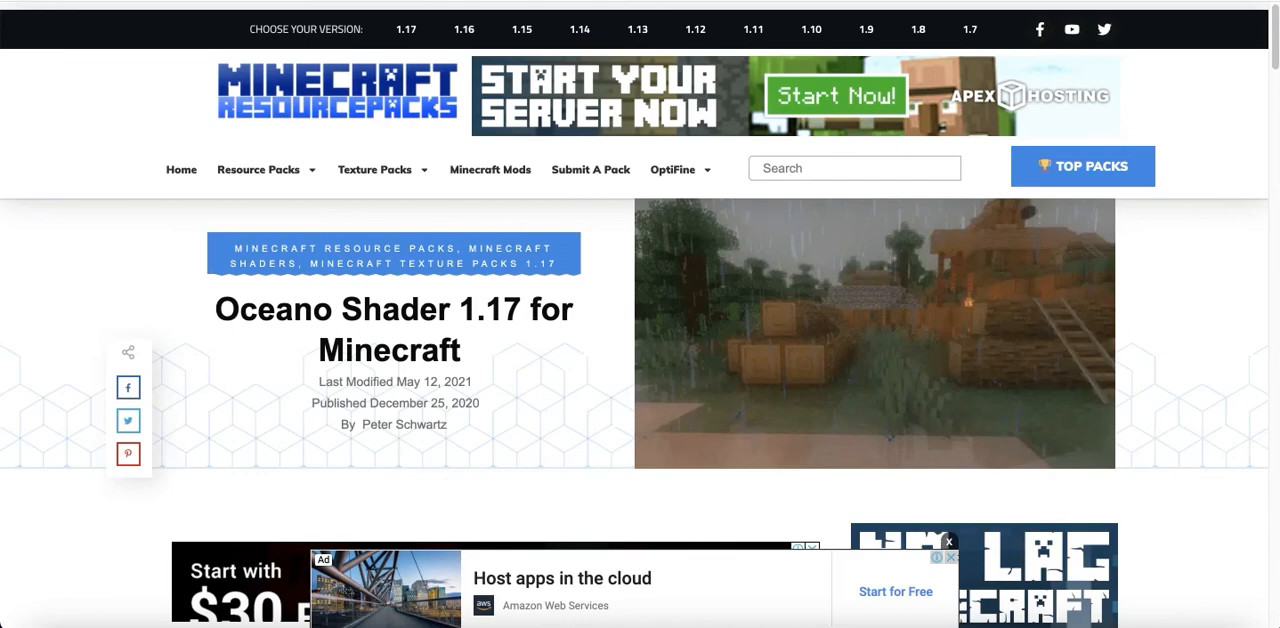
{"action": "scroll", "coordinate": [179, 344], "scroll_direction": "down", "scroll_amount": 5}
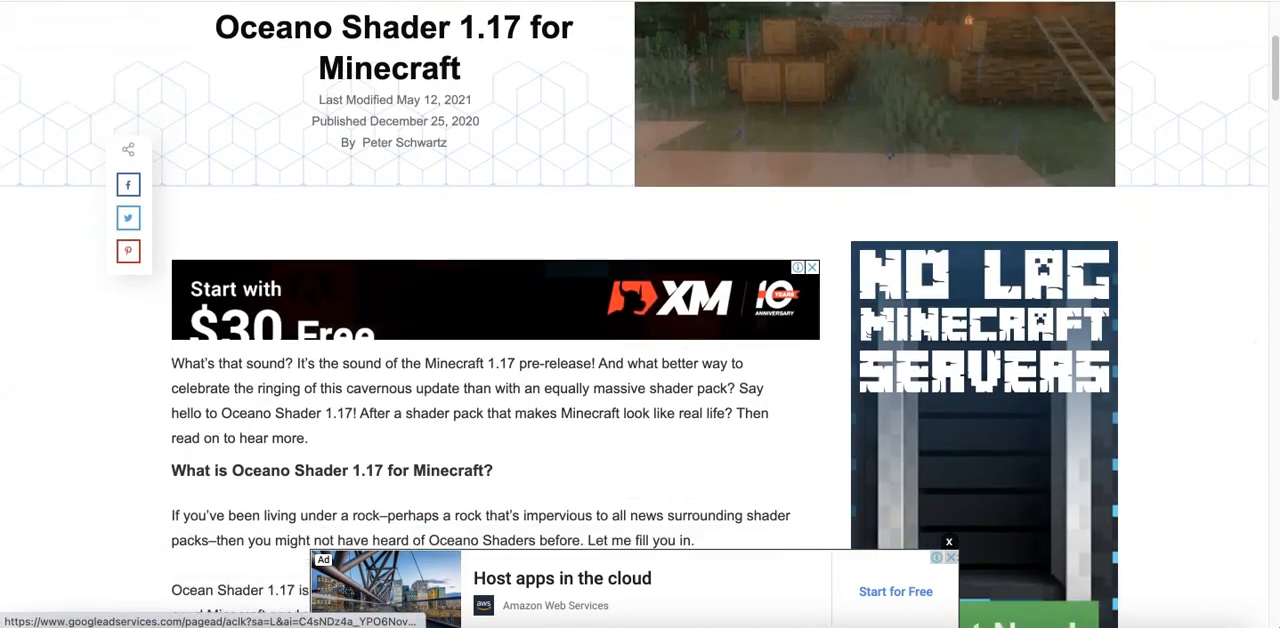
{"action": "scroll", "coordinate": [179, 344], "scroll_direction": "down", "scroll_amount": 14}
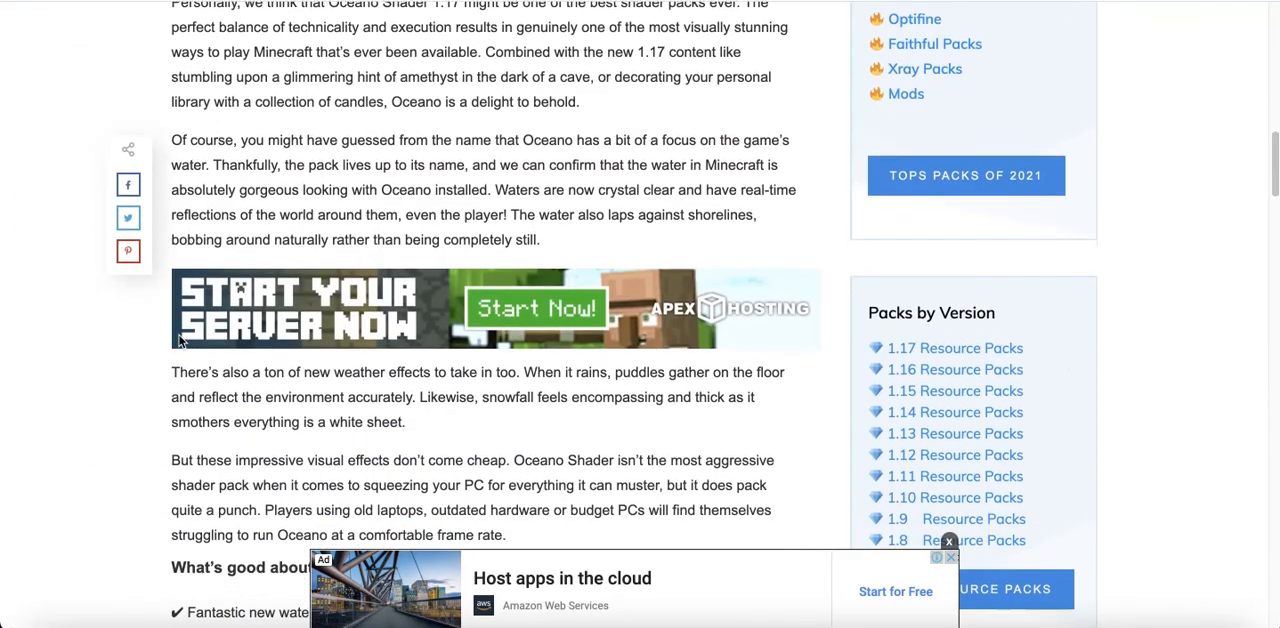
{"action": "scroll", "coordinate": [179, 341], "scroll_direction": "down", "scroll_amount": 15}
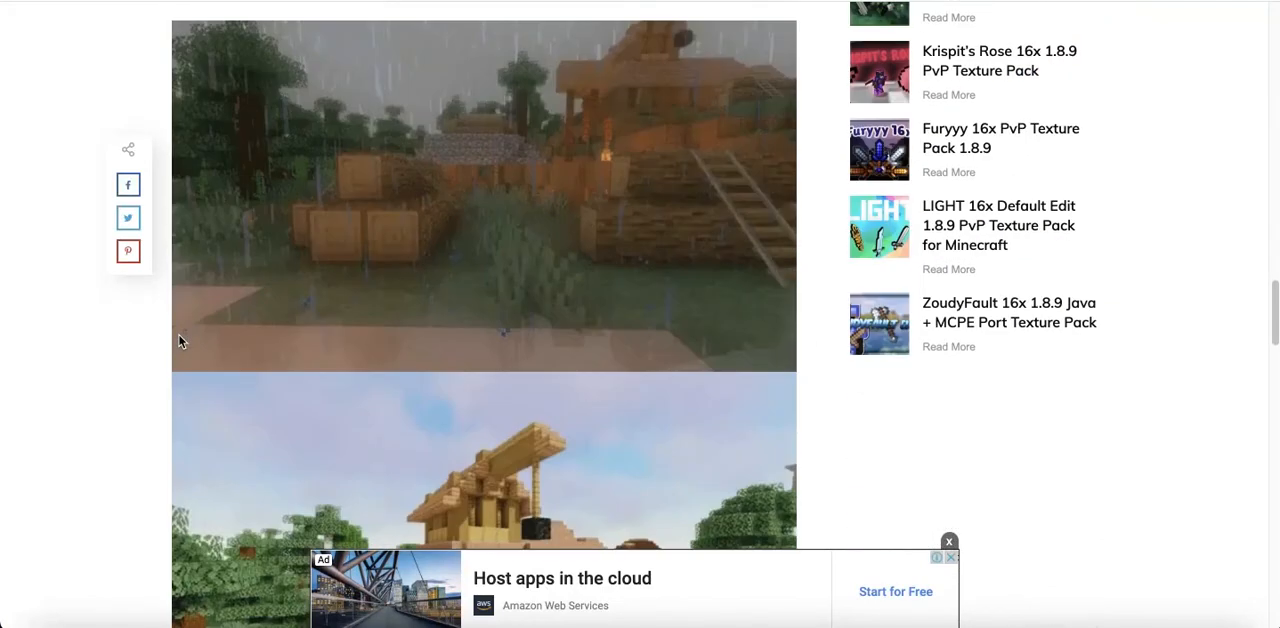
{"action": "scroll", "coordinate": [179, 342], "scroll_direction": "down", "scroll_amount": 12}
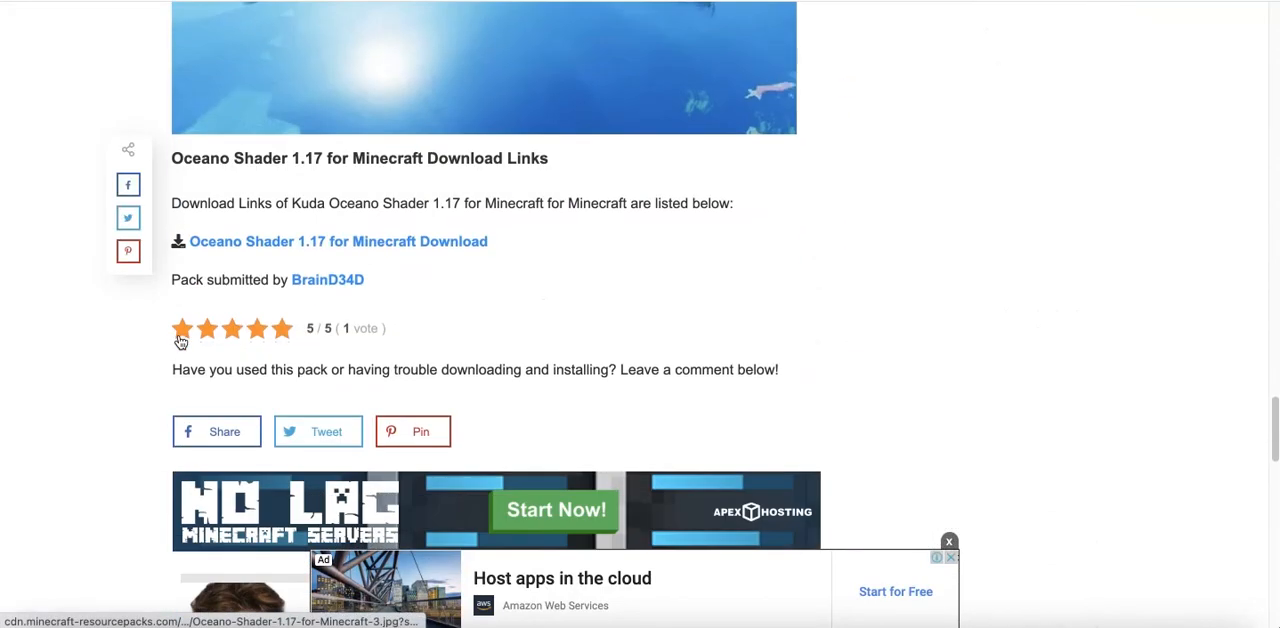
{"action": "scroll", "coordinate": [179, 342], "scroll_direction": "down", "scroll_amount": 6}
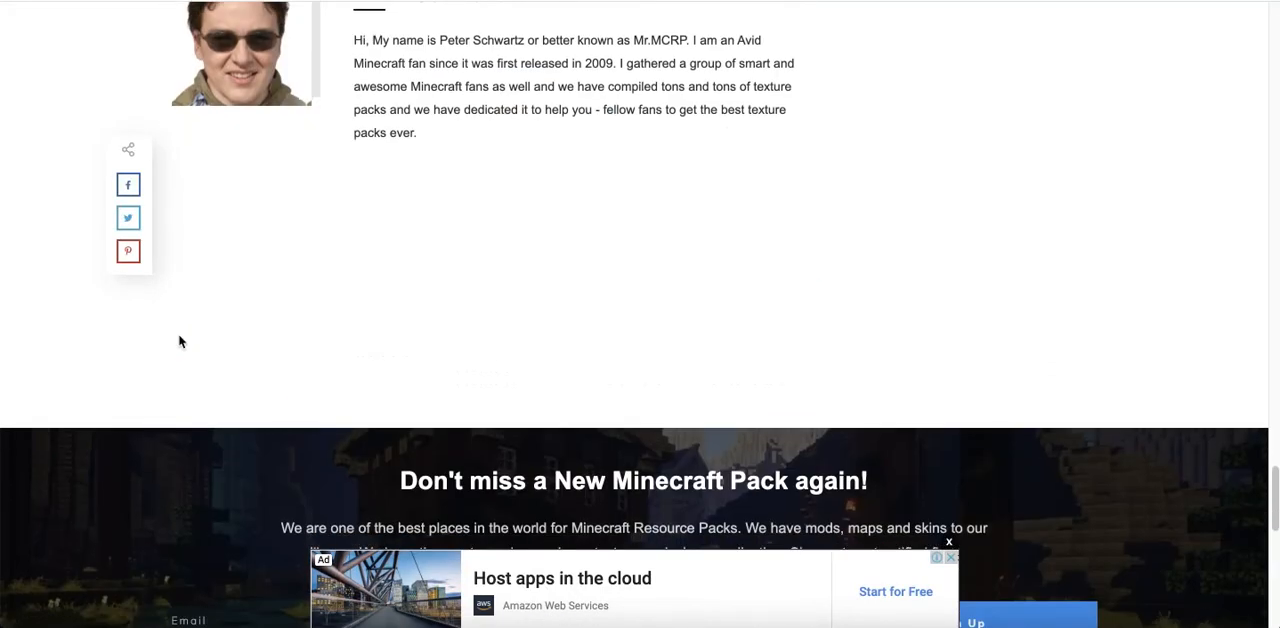
{"action": "scroll", "coordinate": [179, 342], "scroll_direction": "down", "scroll_amount": 3}
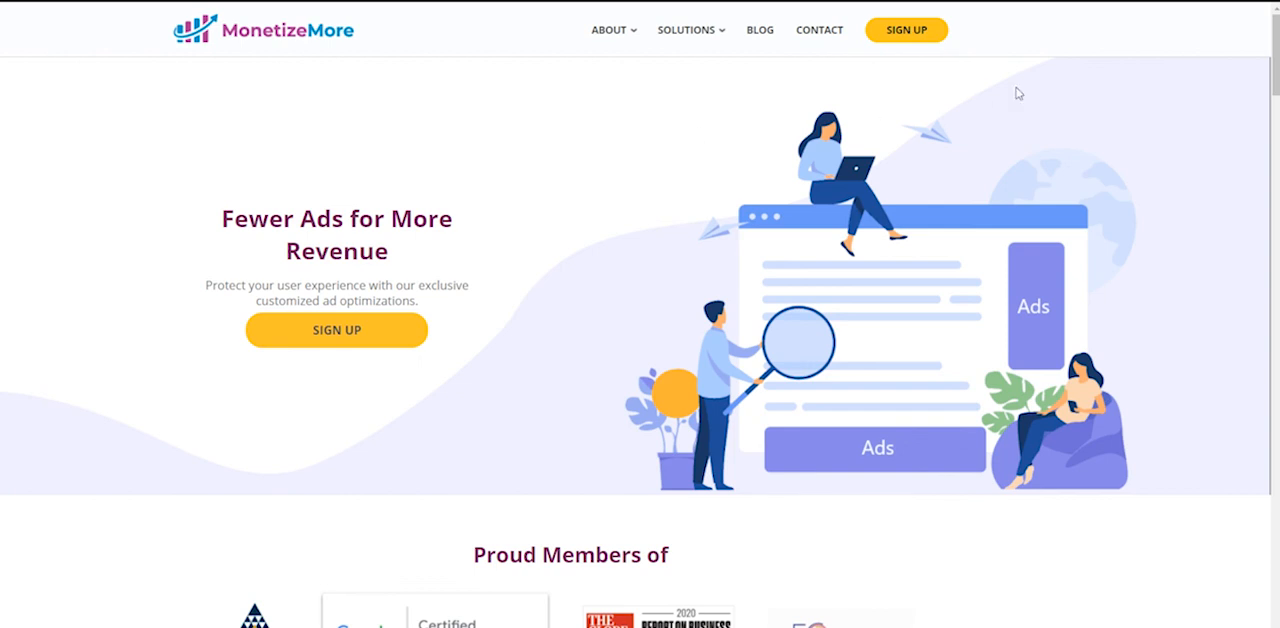
{"action": "left_click_drag", "start_coordinate": [1274, 62], "coordinate": [1274, 91]}
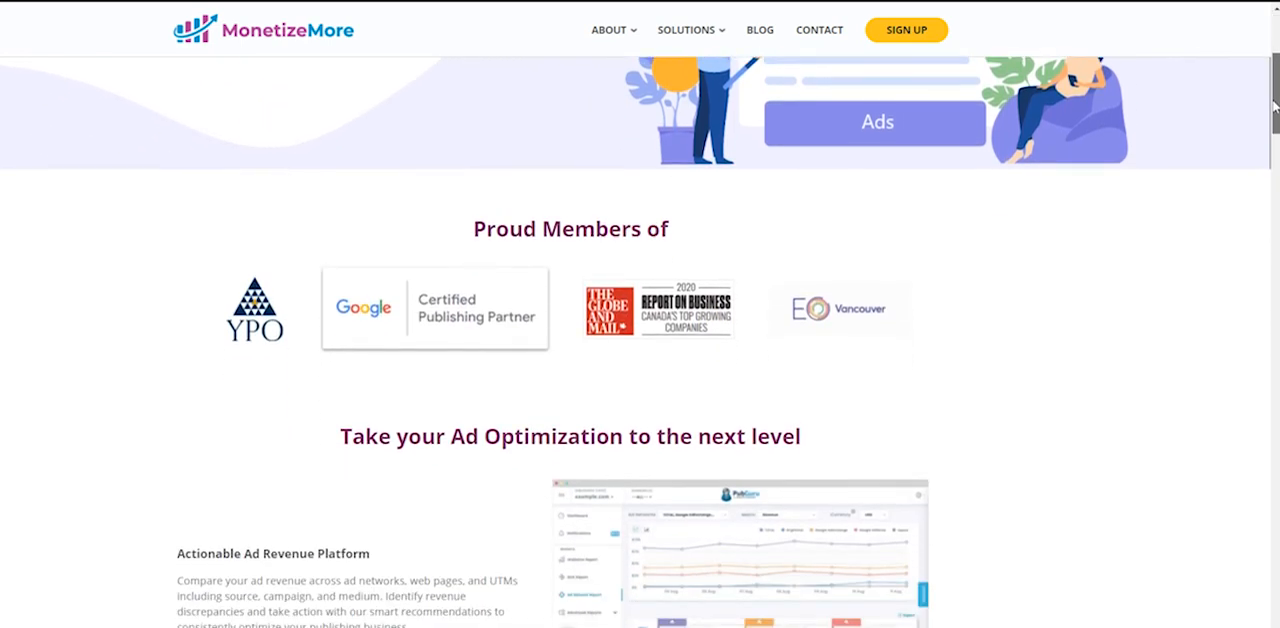